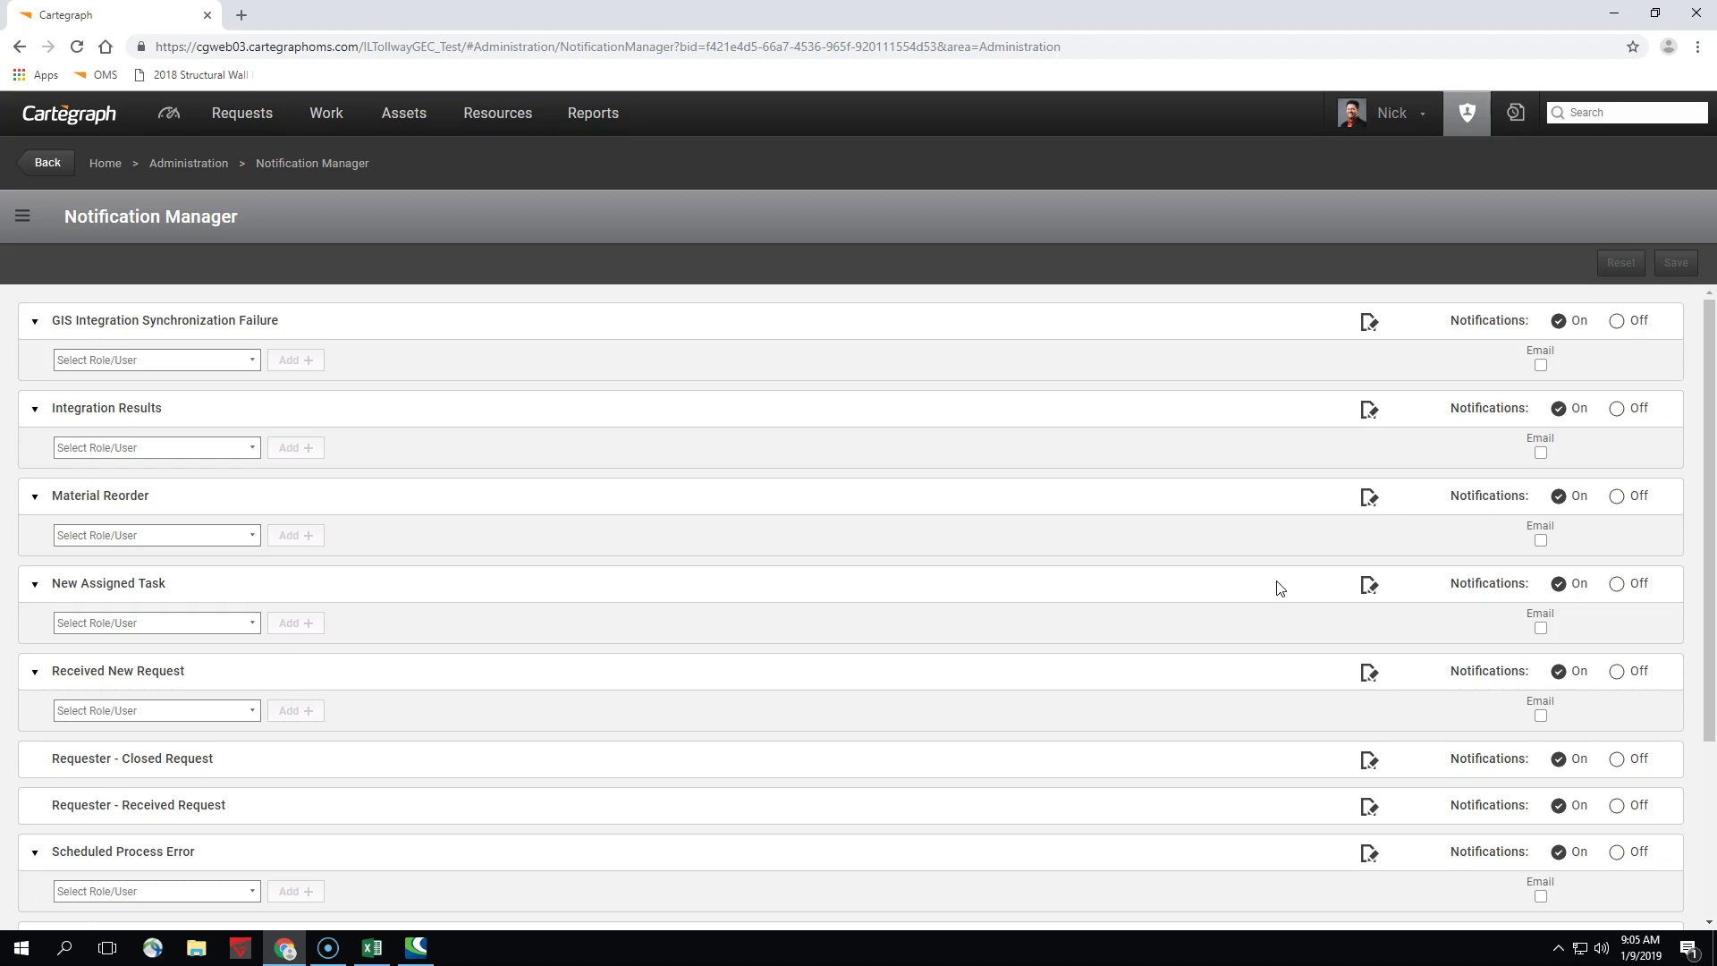
Collapse every expandable notification section except Material Reorder.
left_click(34, 320)
left_click(35, 367)
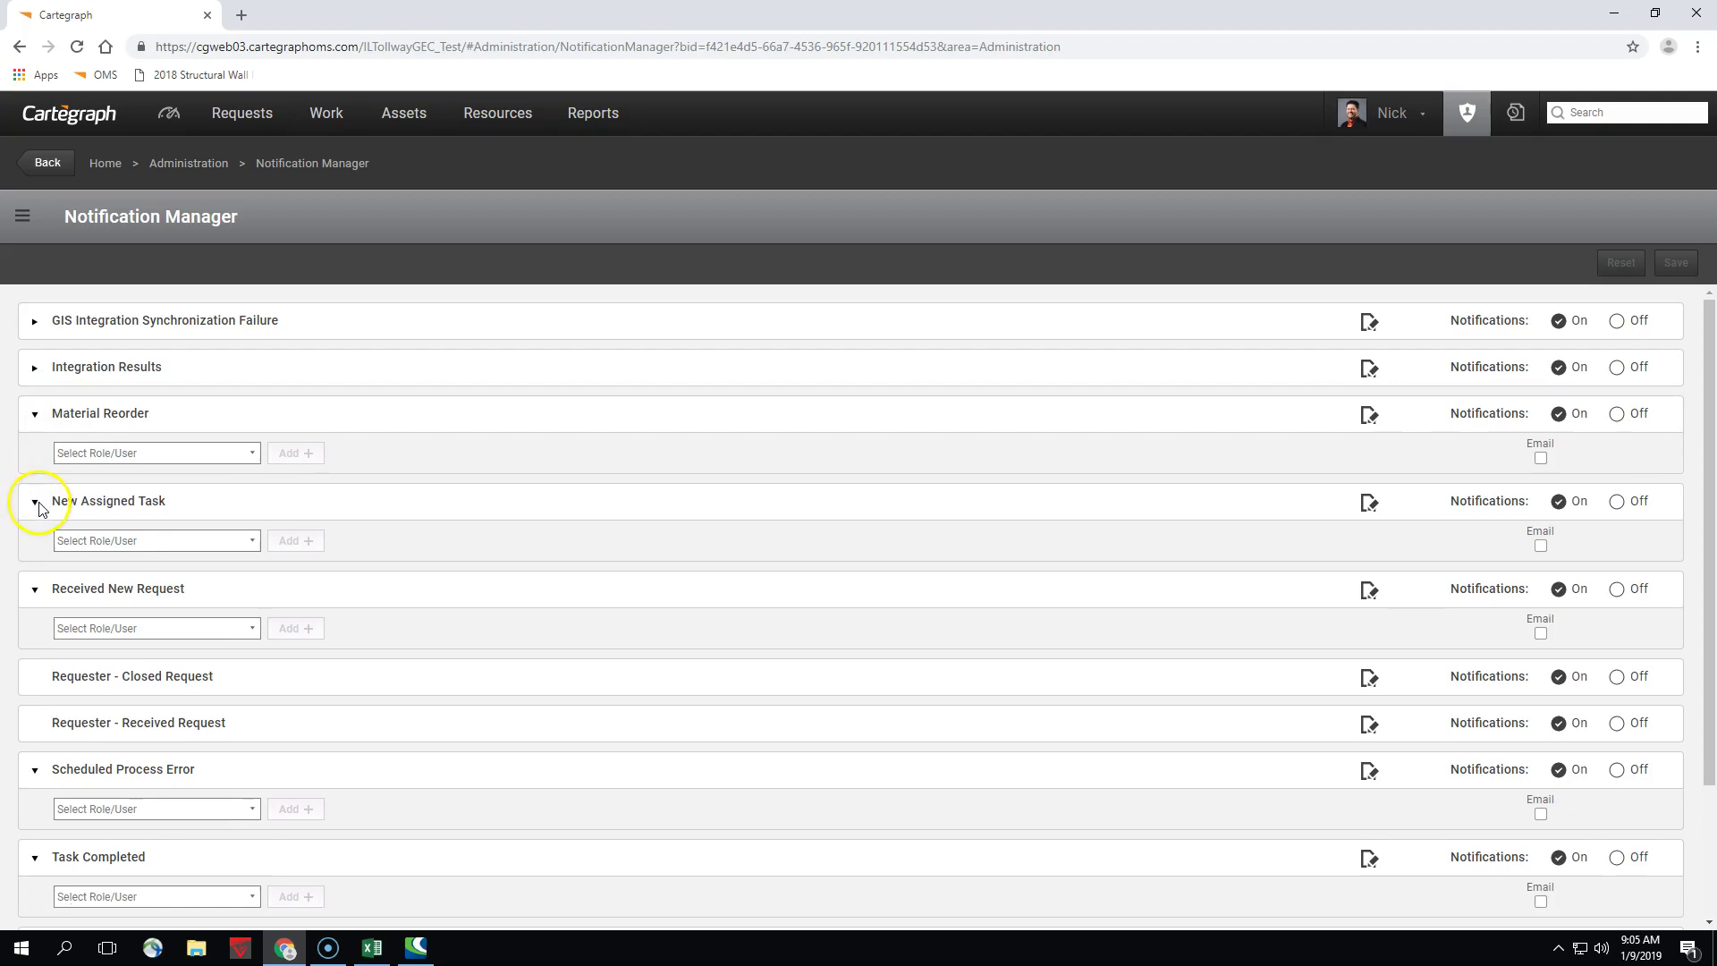
left_click(34, 502)
left_click(35, 547)
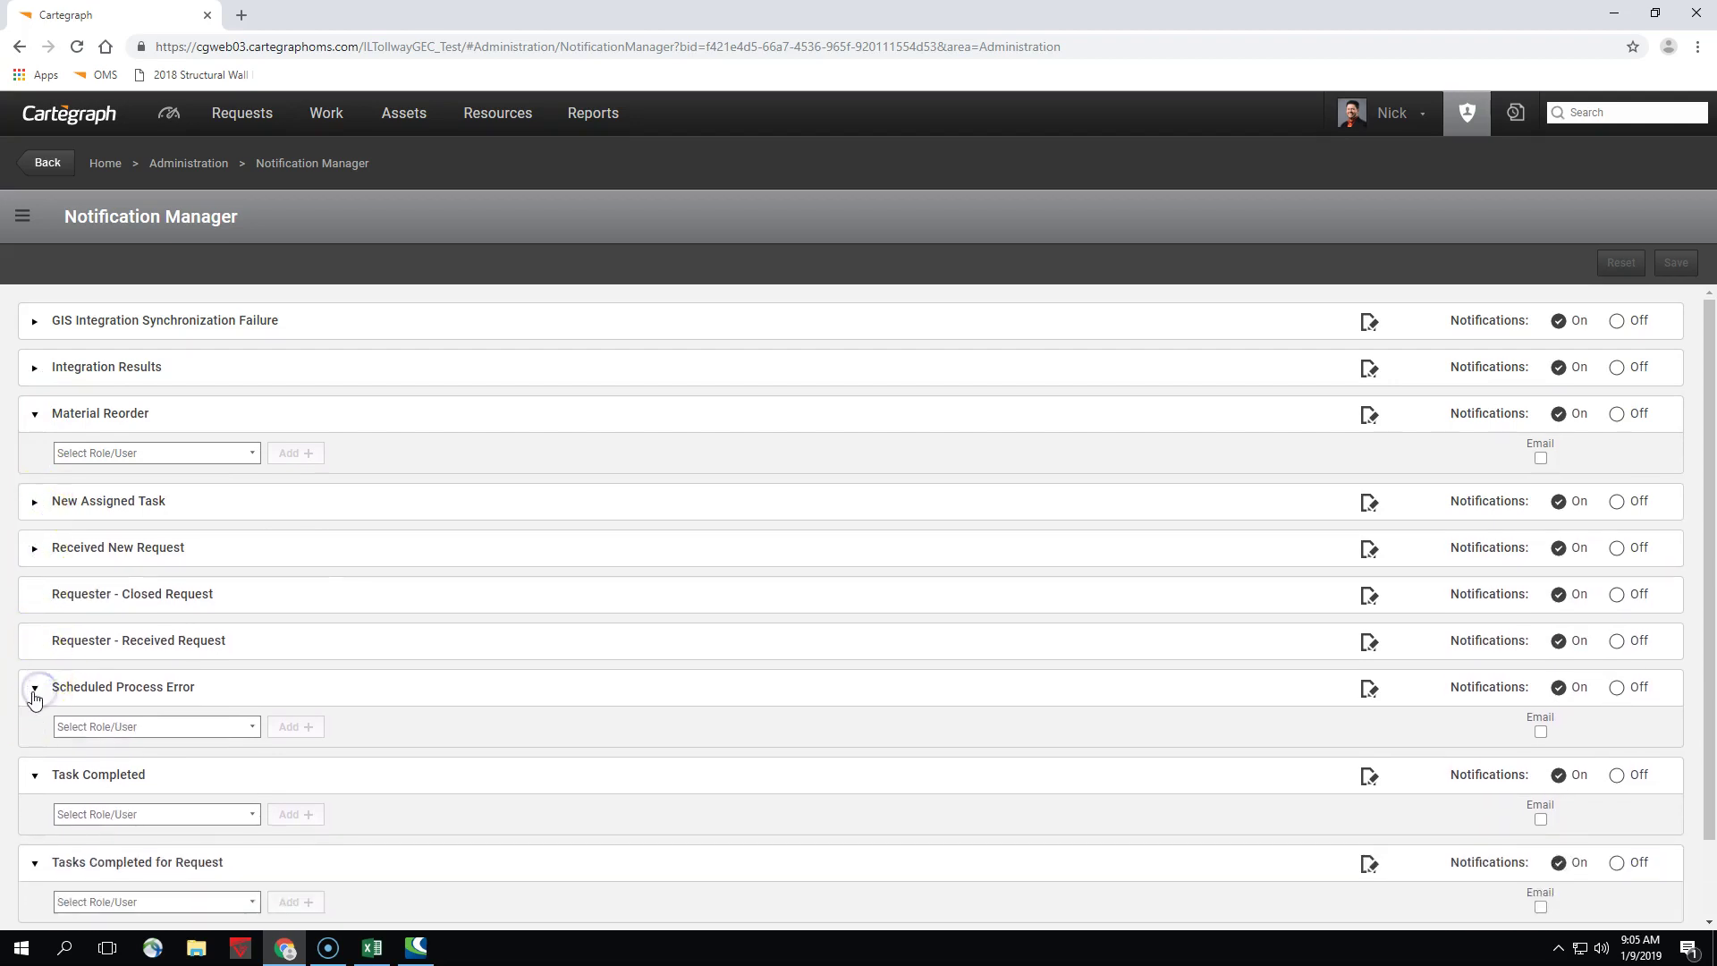
left_click(34, 688)
left_click(35, 734)
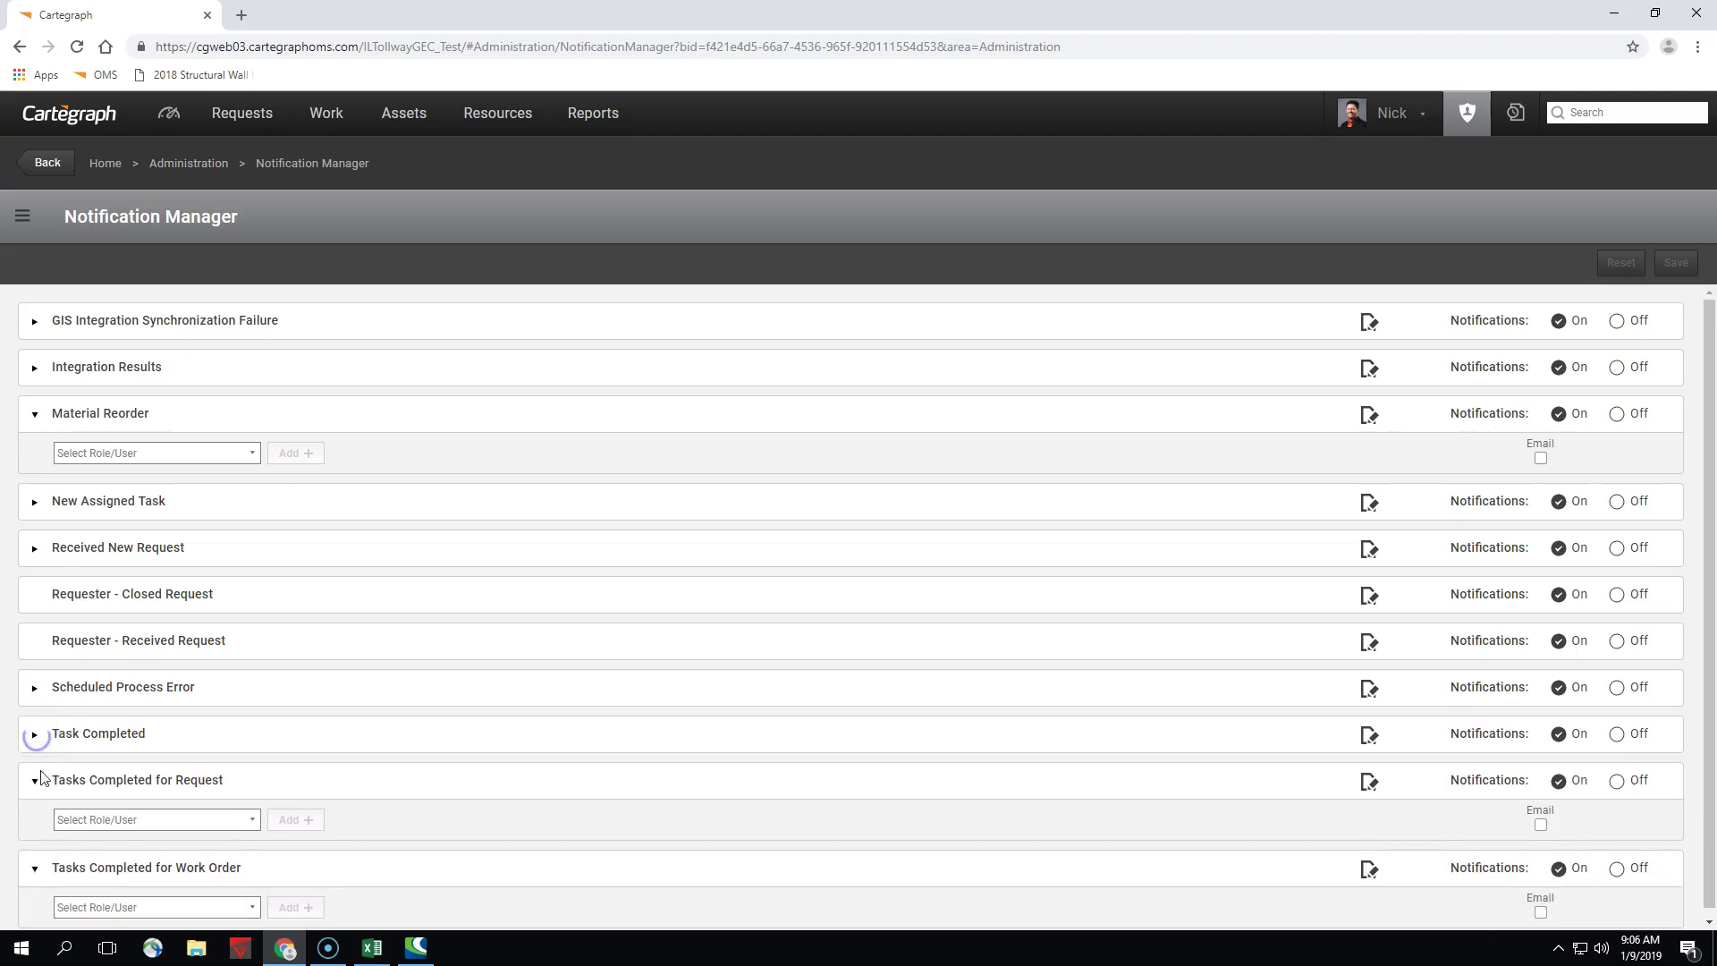
left_click(34, 783)
left_click(34, 826)
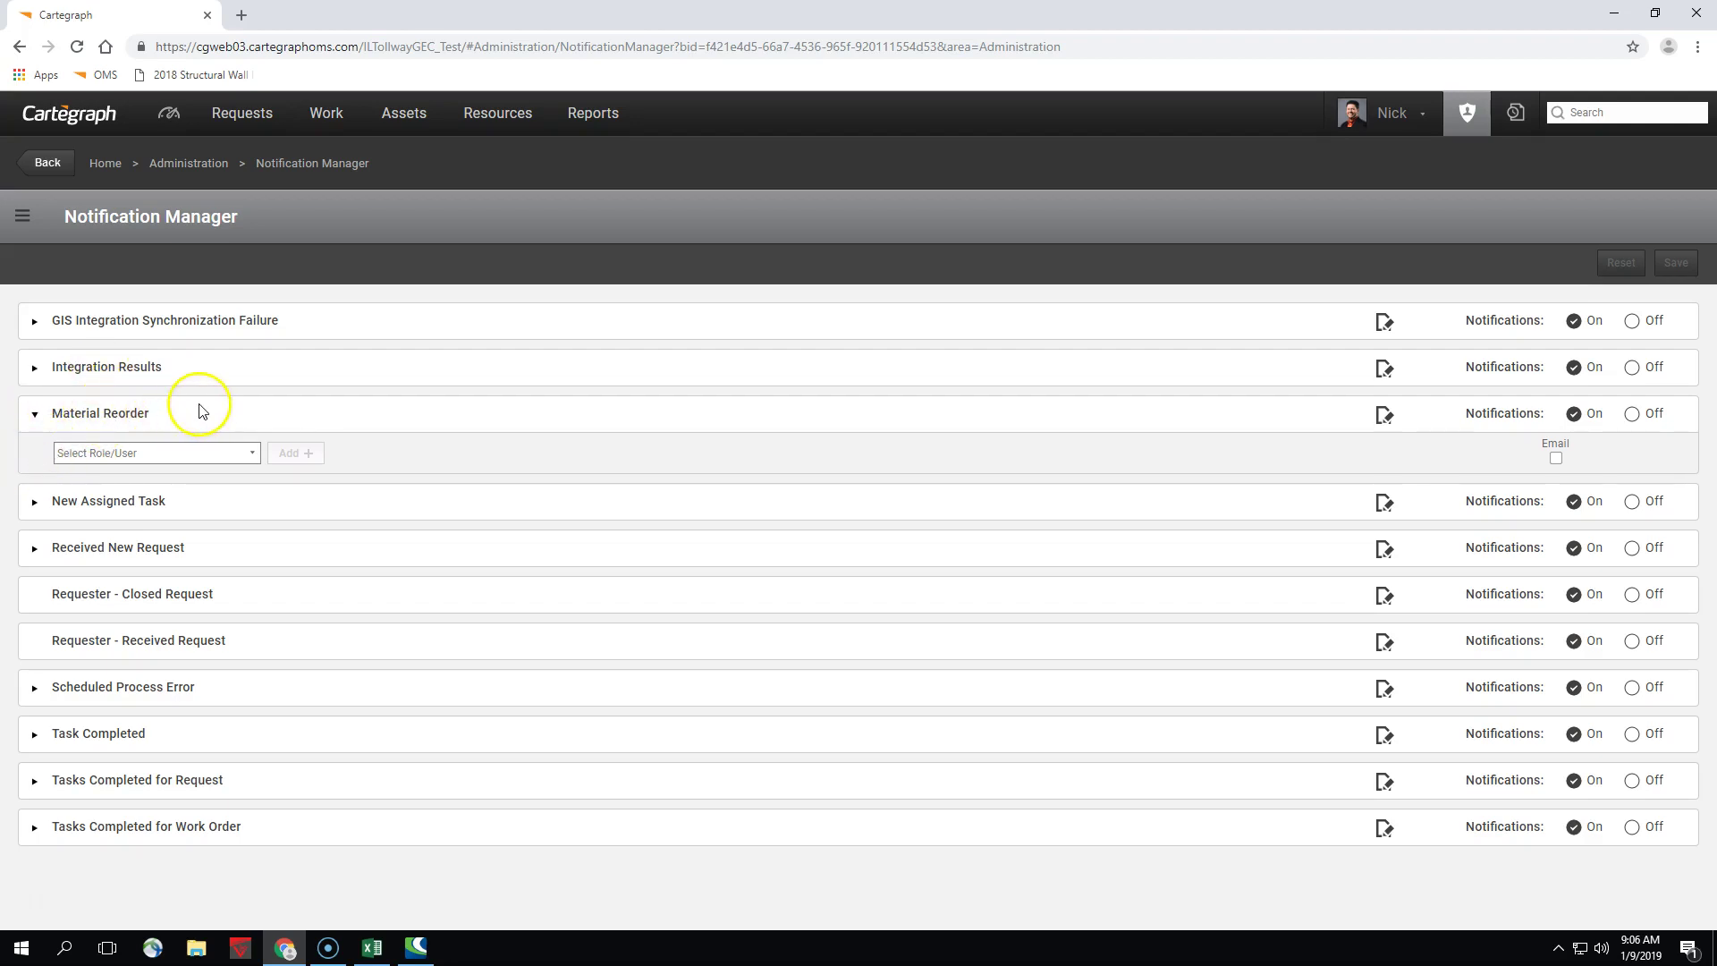
Add the cgAdmin user as a recipient of the Material Reorder notification.
left_click(251, 457)
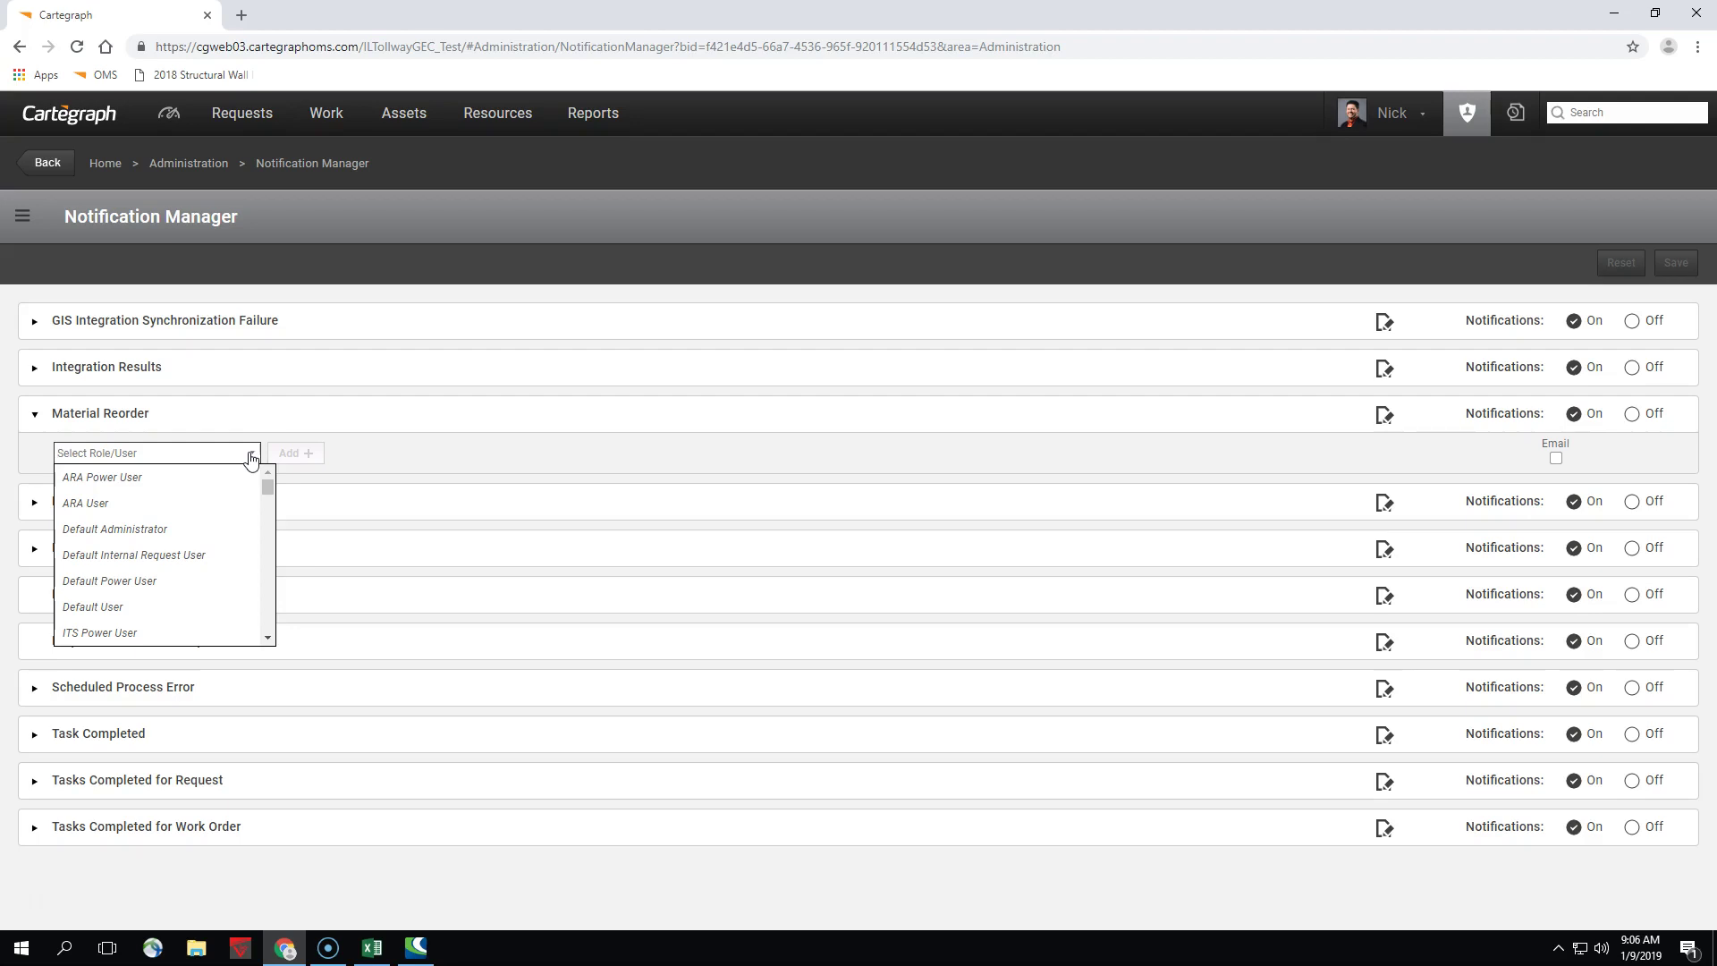
scroll(166, 555, "down", 6)
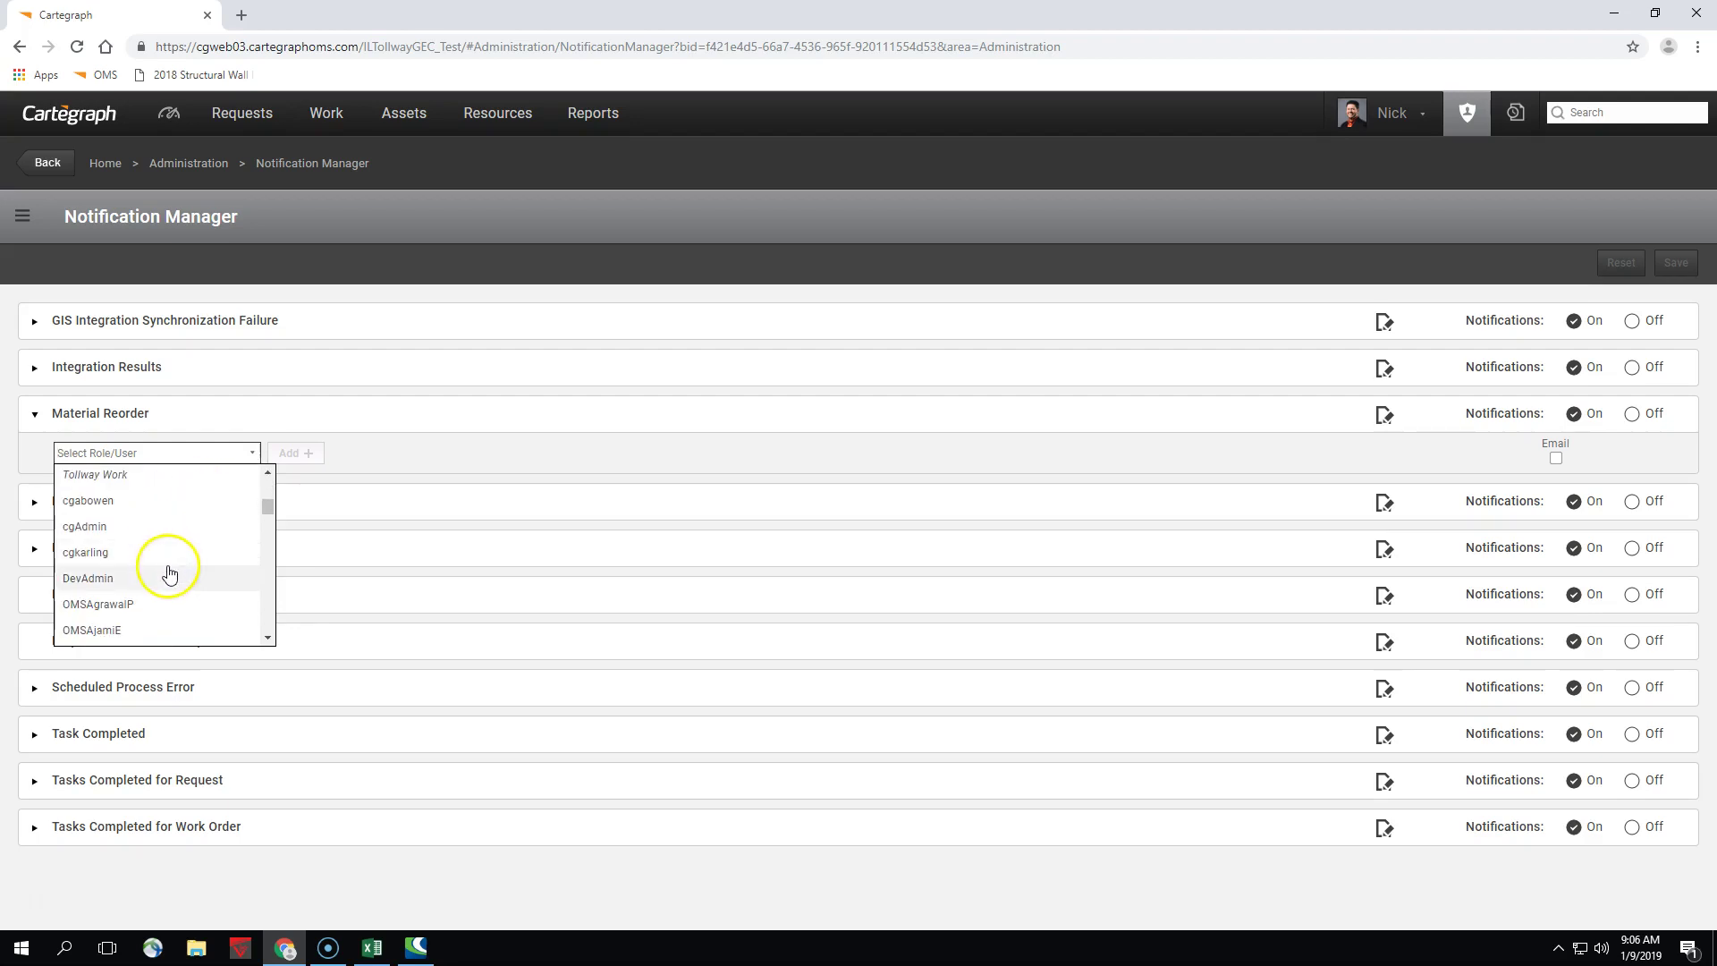
left_click(122, 528)
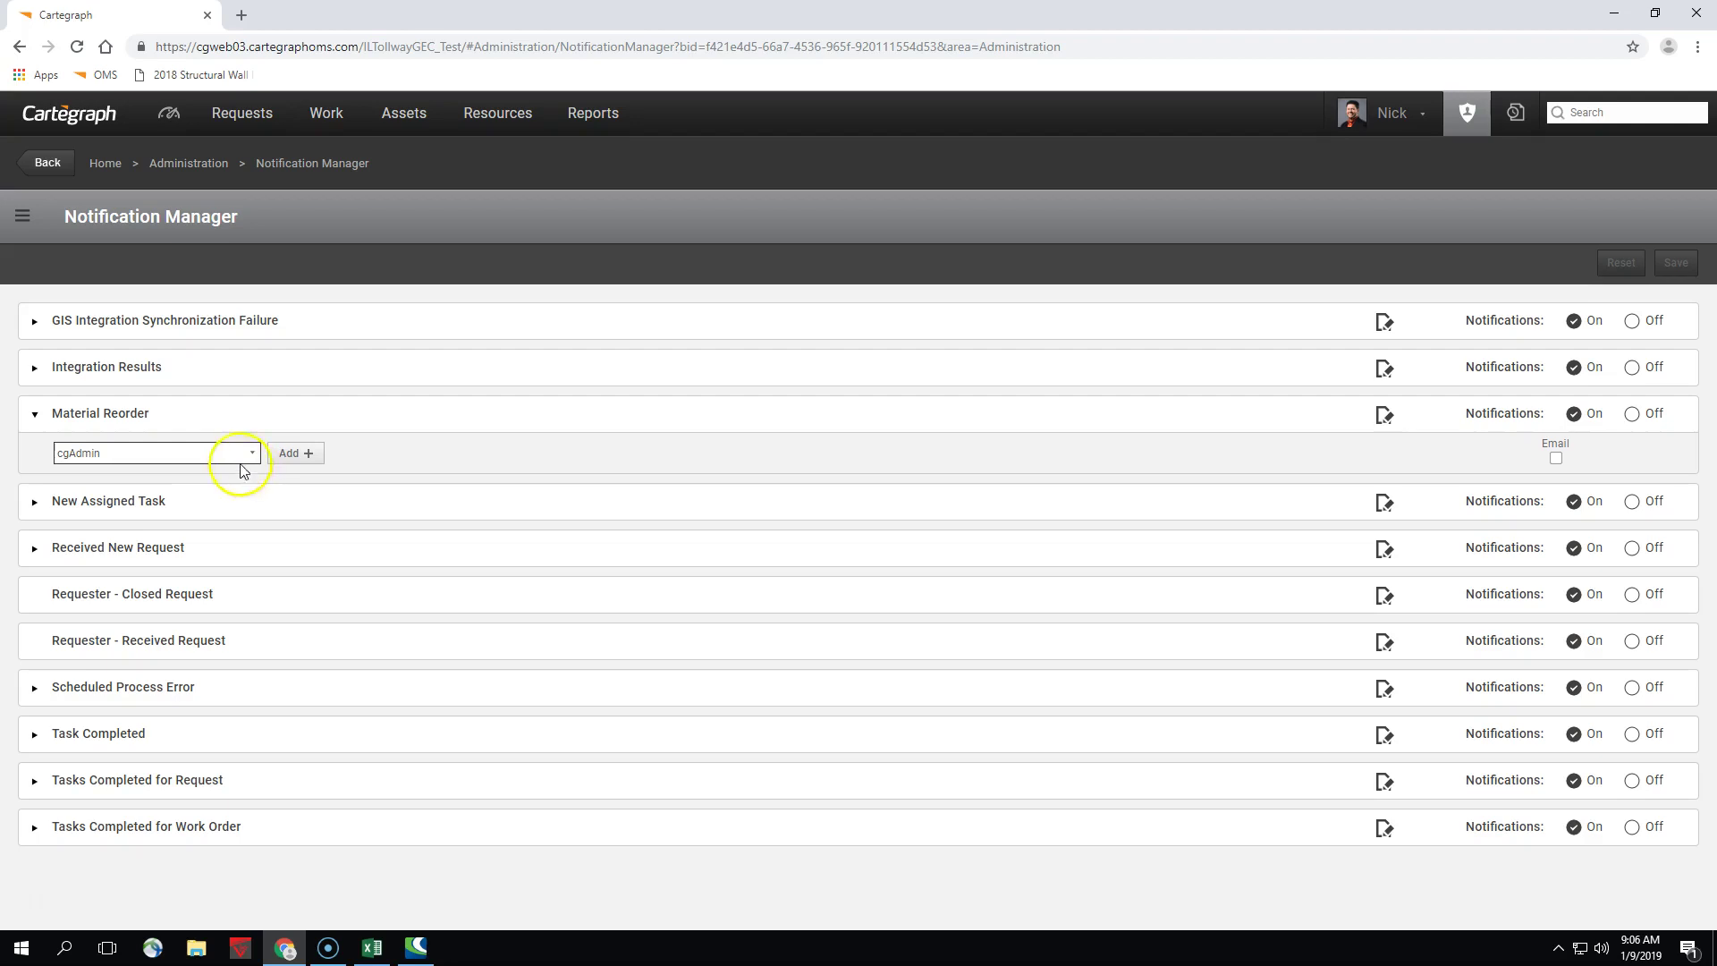
left_click(298, 453)
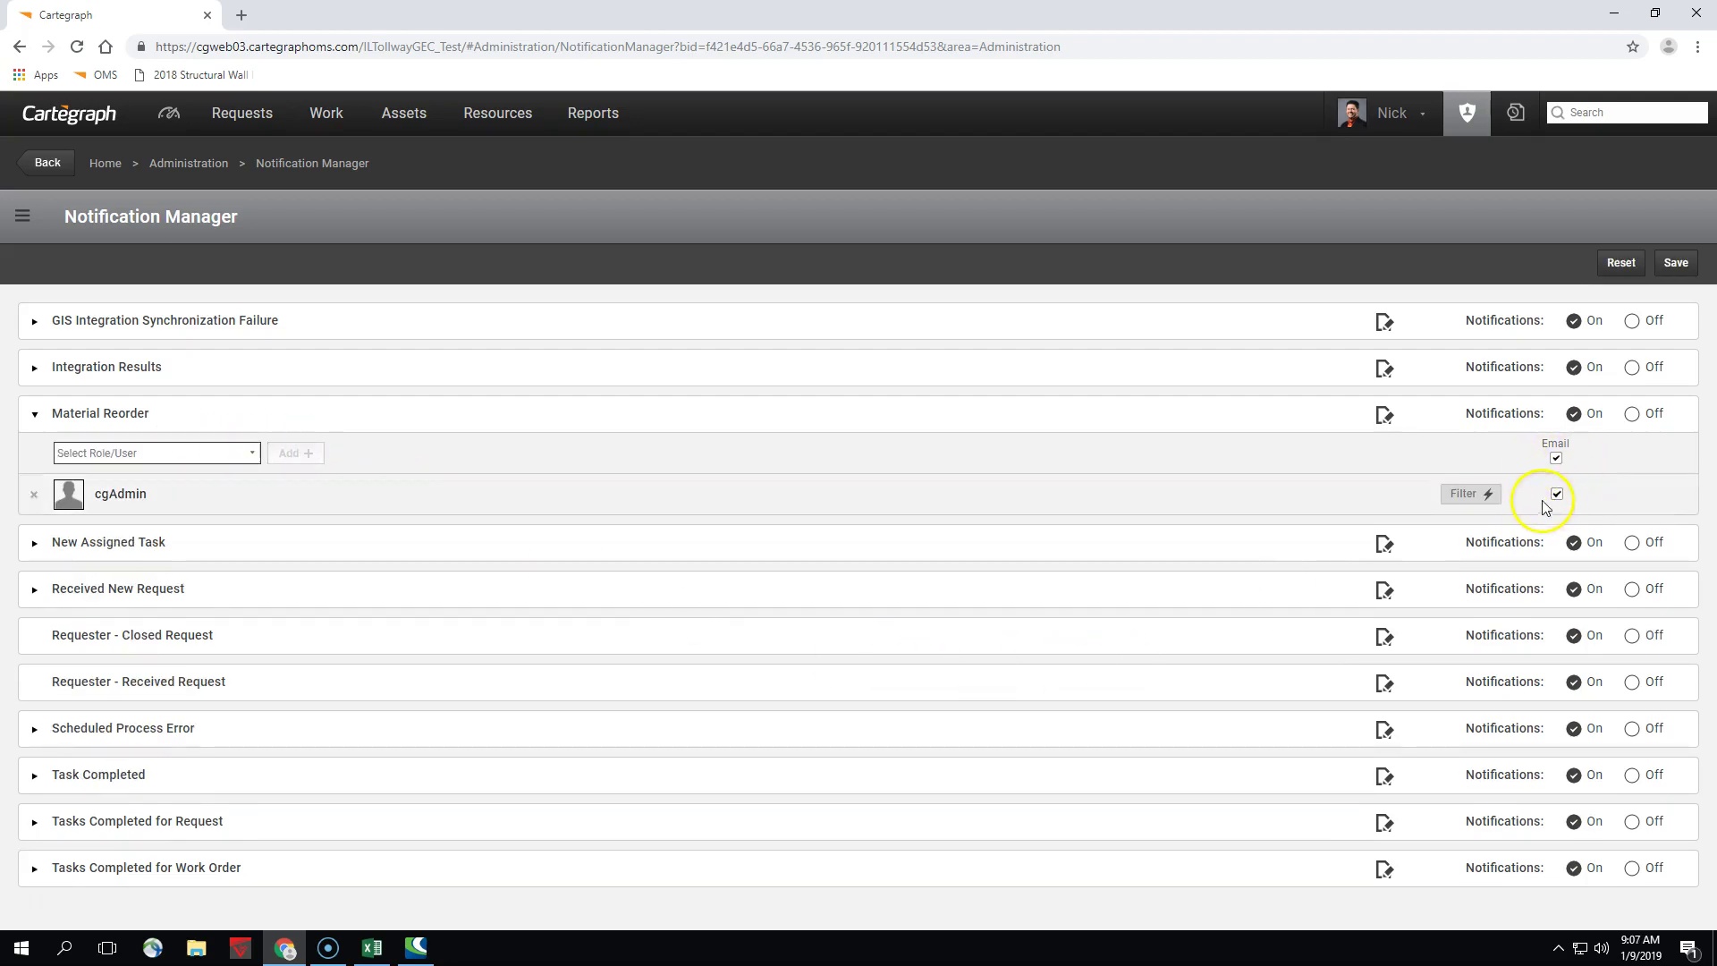
Open the advanced filter for cgAdmin's Material Reorder notification and examine the fields available for filtering.
left_click(1474, 501)
left_click(1449, 496)
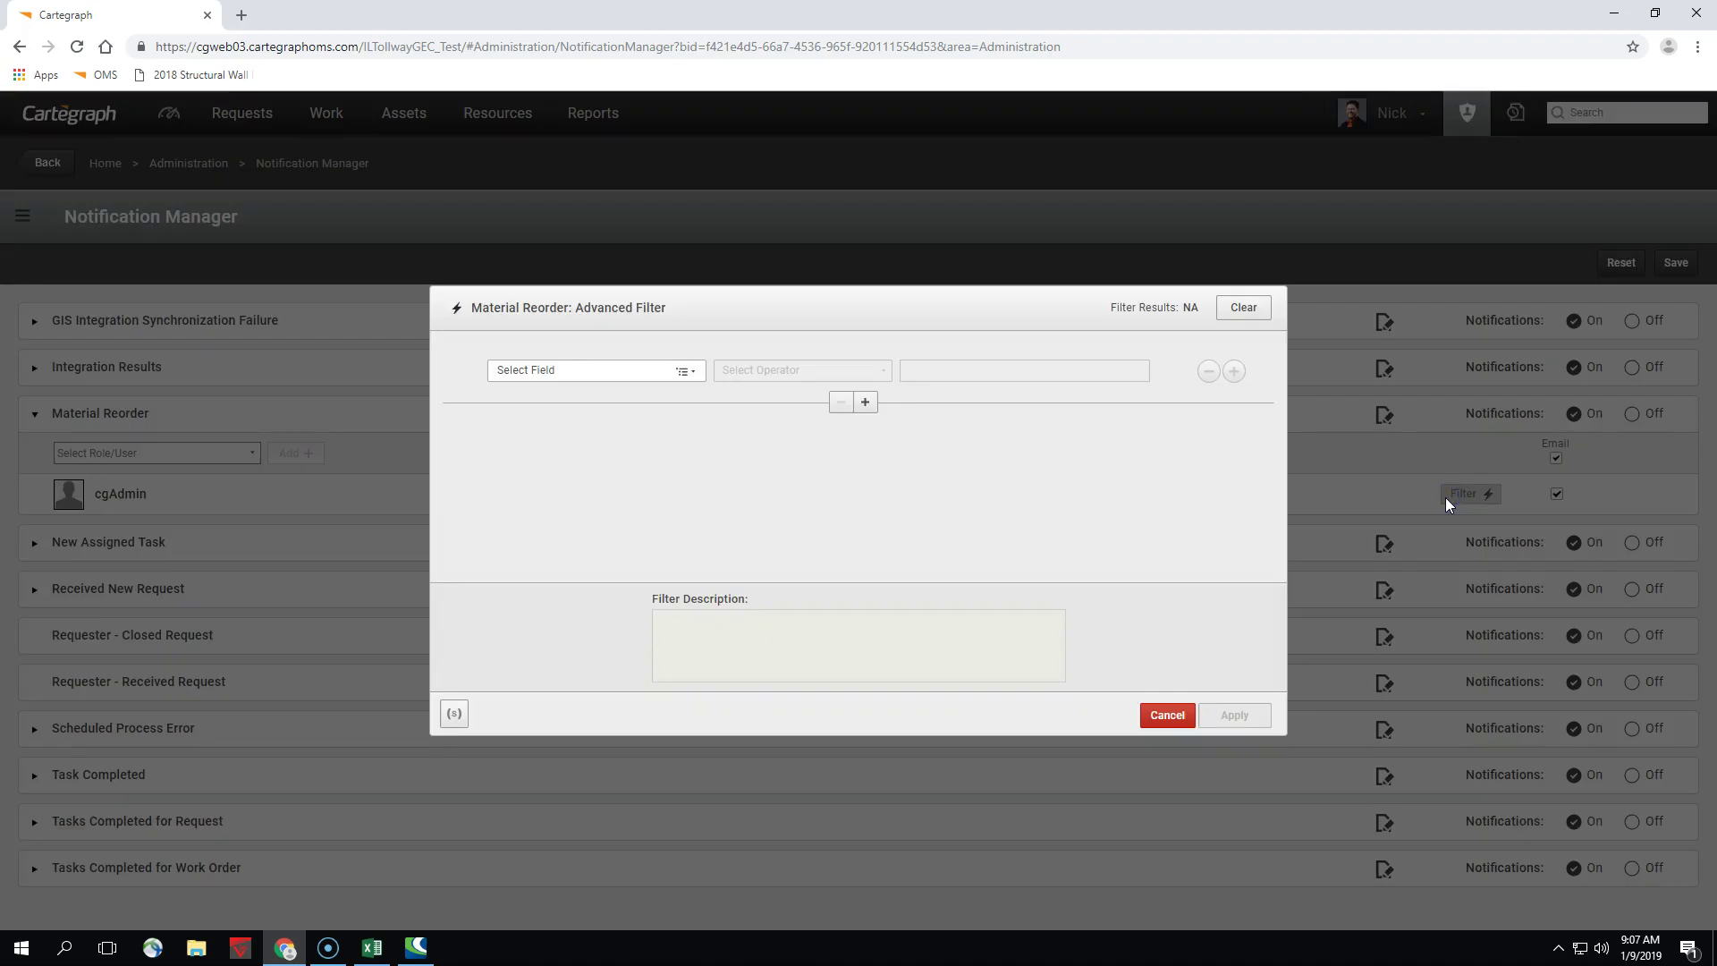
left_click(570, 369)
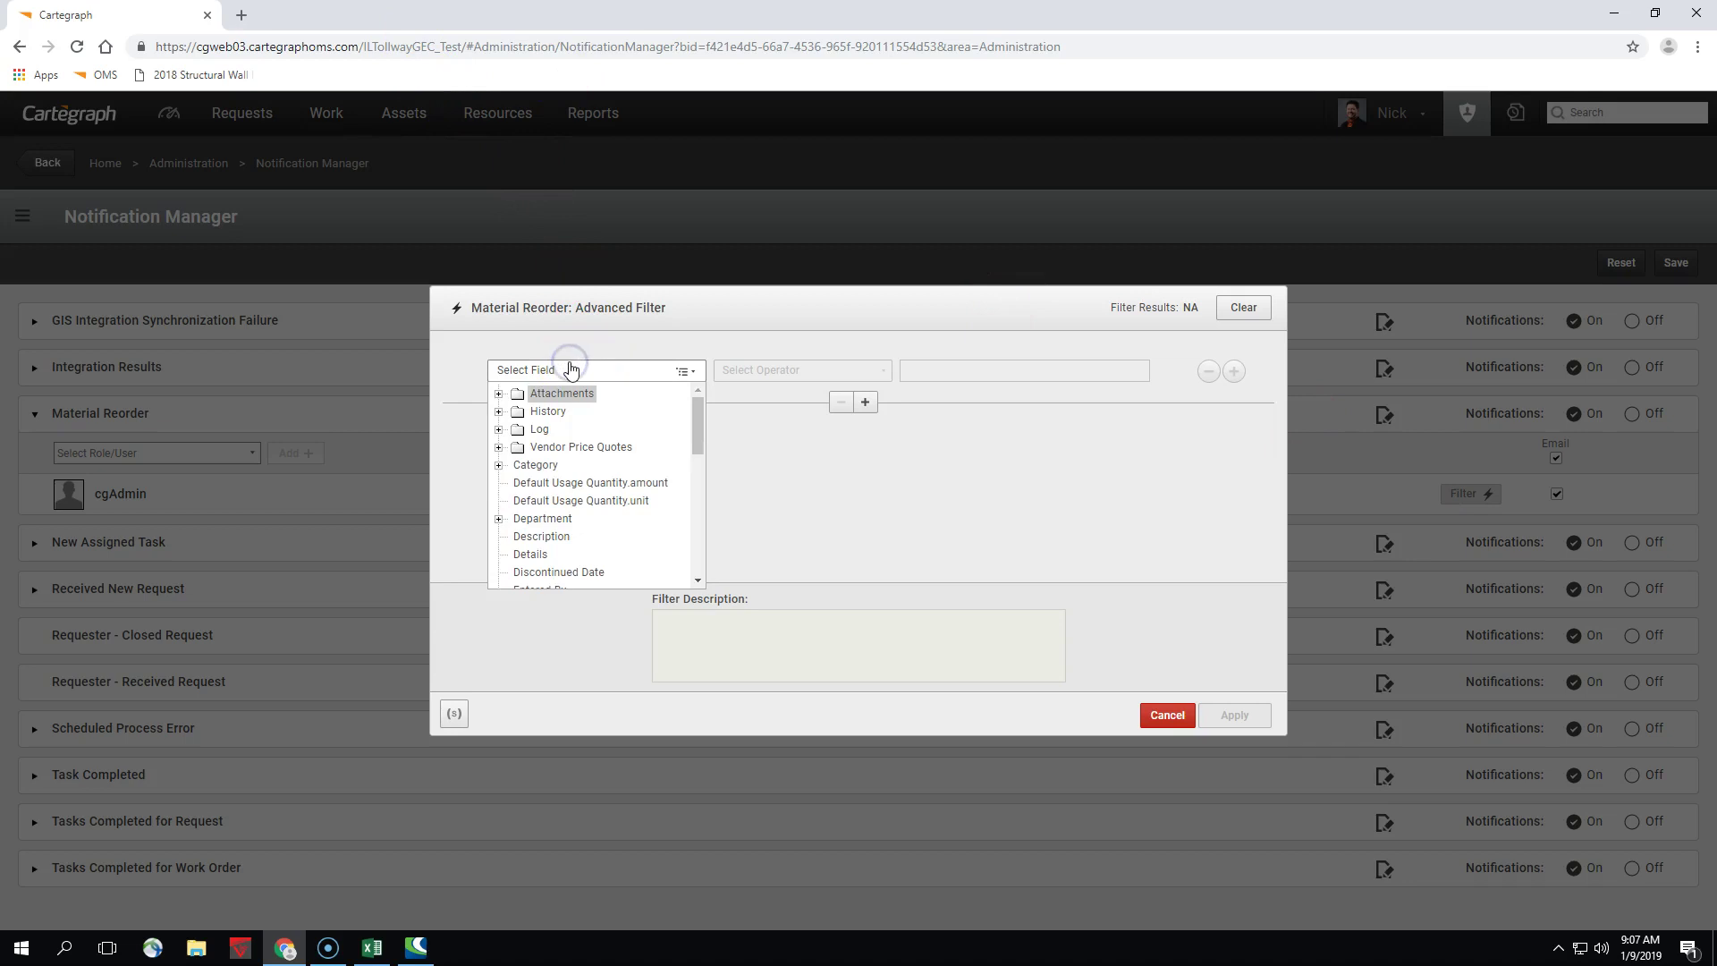
scroll(623, 474, "down", 5)
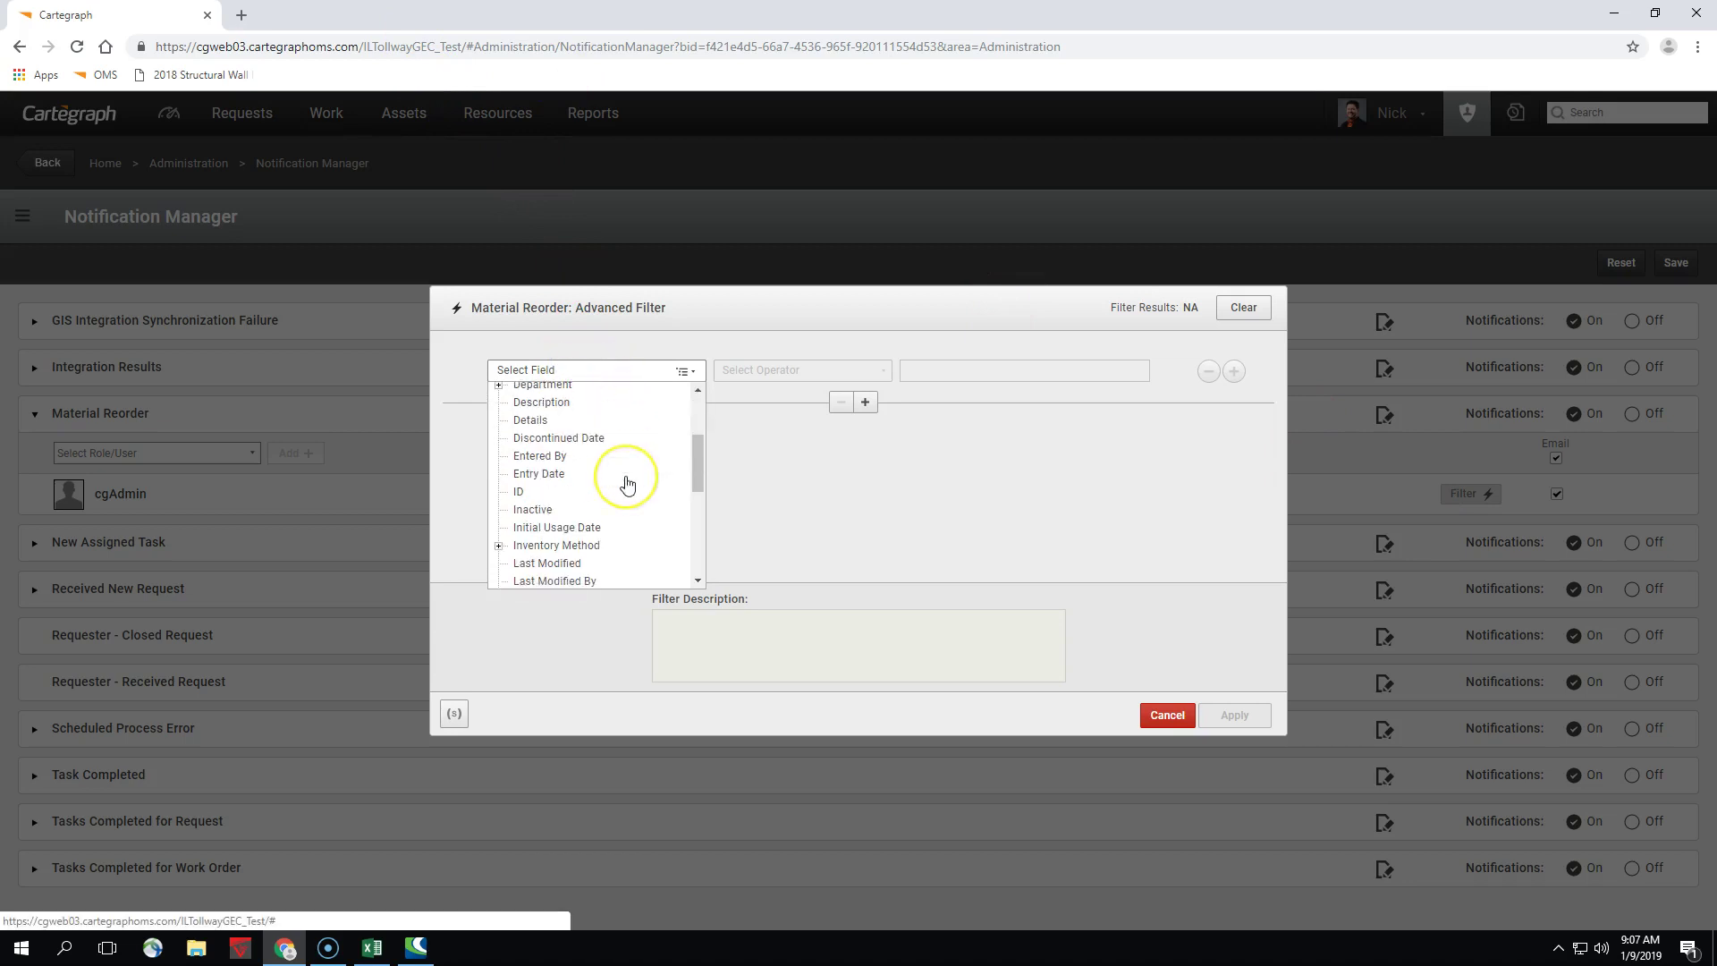
scroll(626, 484, "up", 3)
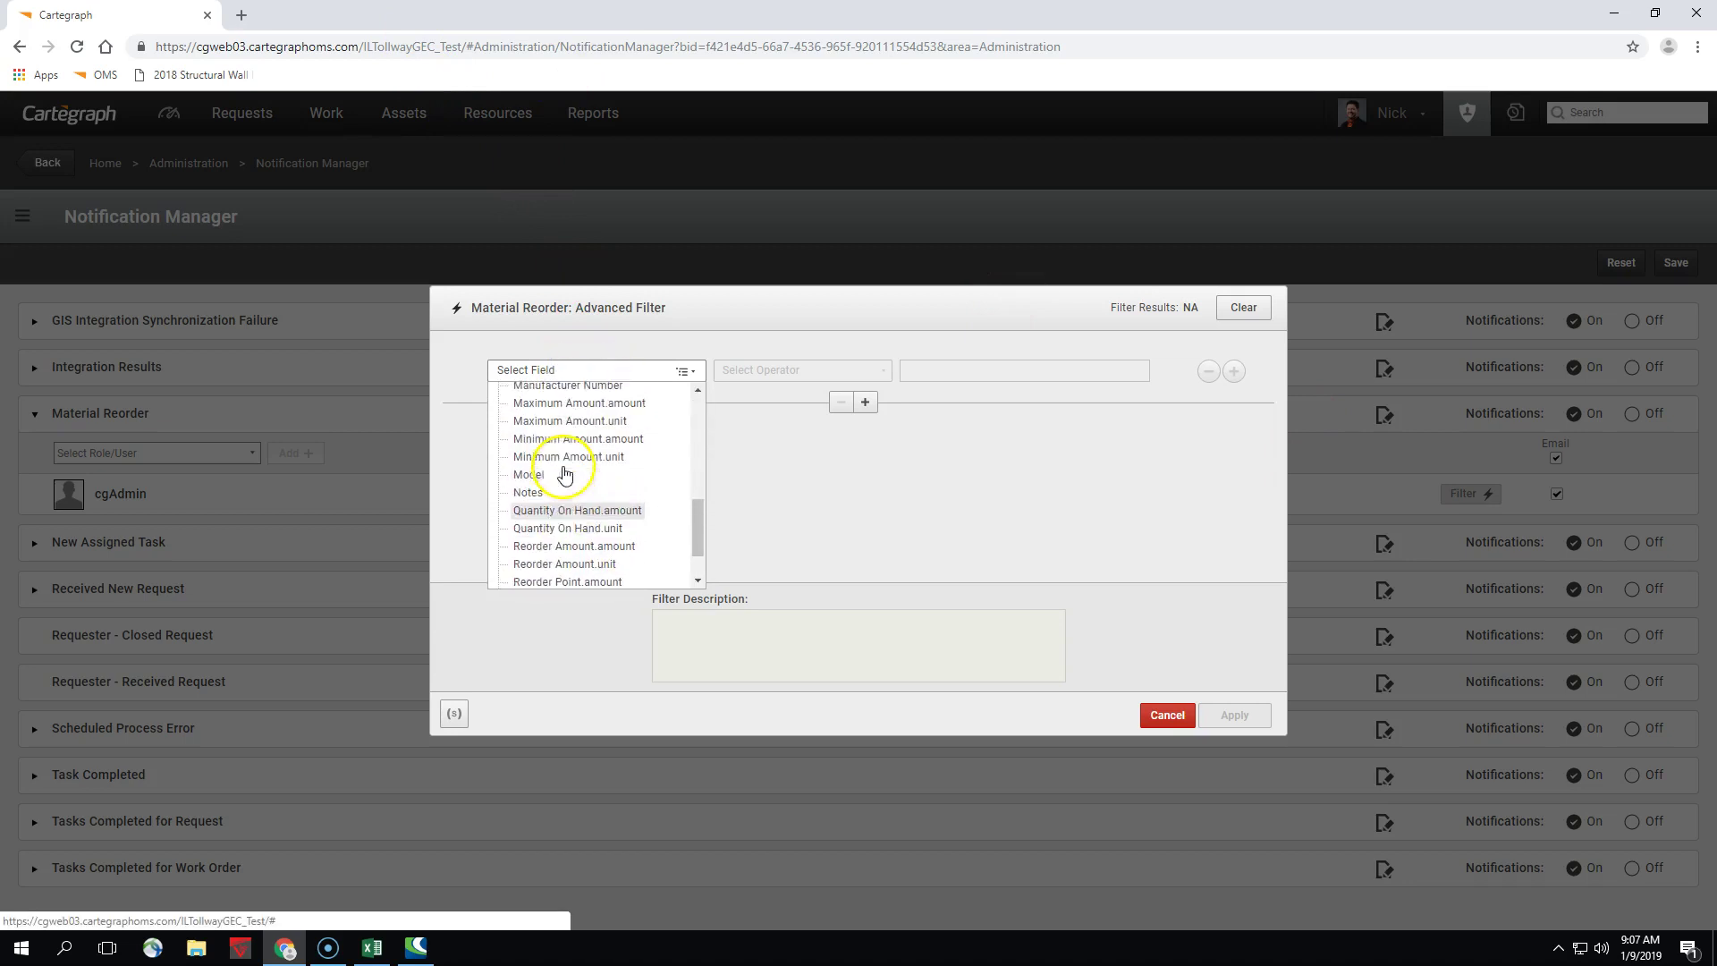
scroll(656, 489, "down", 3)
scroll(655, 489, "down", 2)
scroll(656, 489, "up", 8)
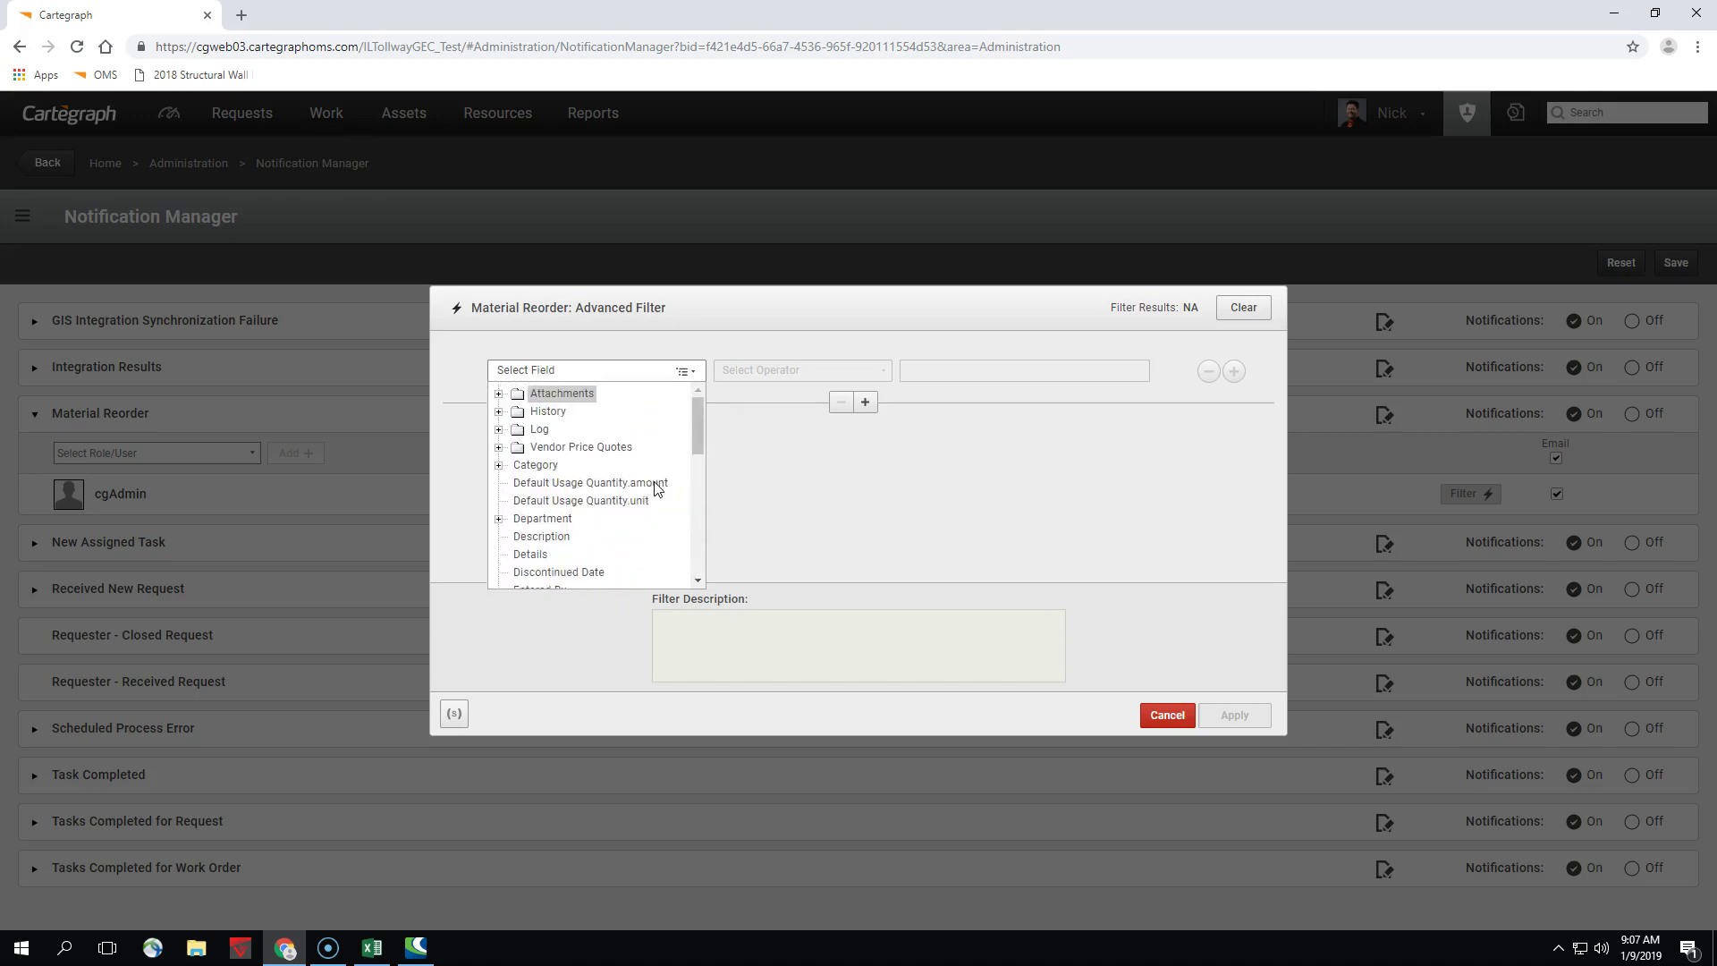
Try a filter condition where Department Is Contract - JOC, and cancel the filter without applying it.
left_click(572, 518)
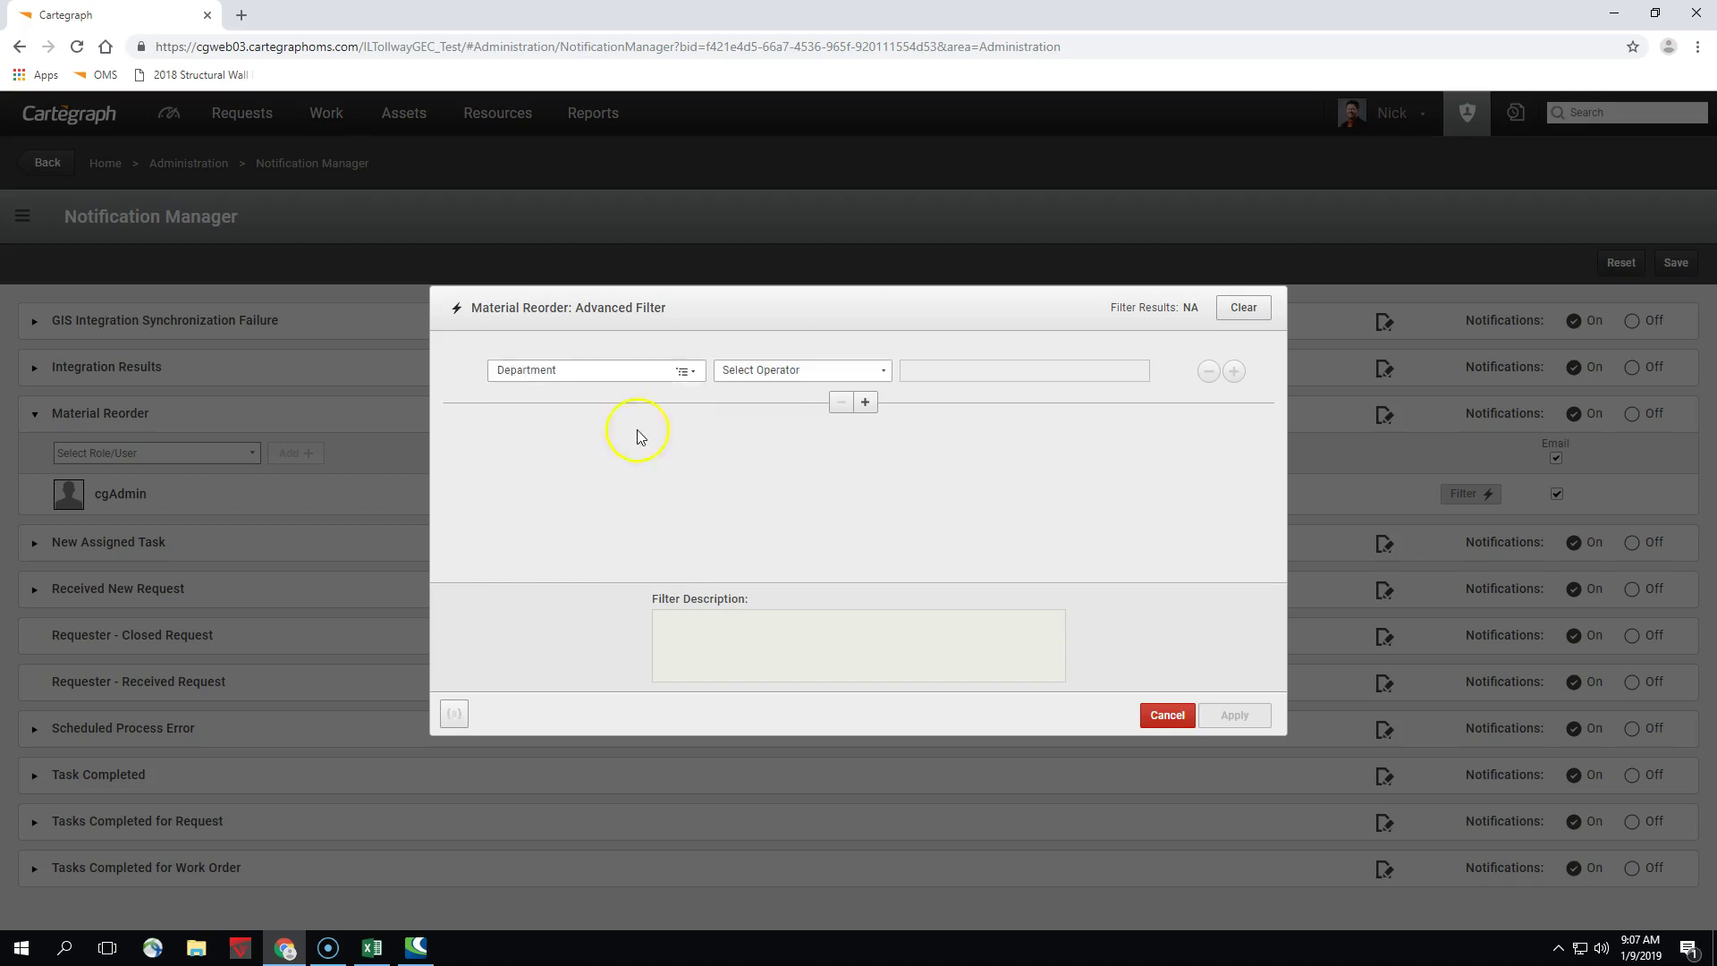
left_click(778, 370)
left_click(791, 396)
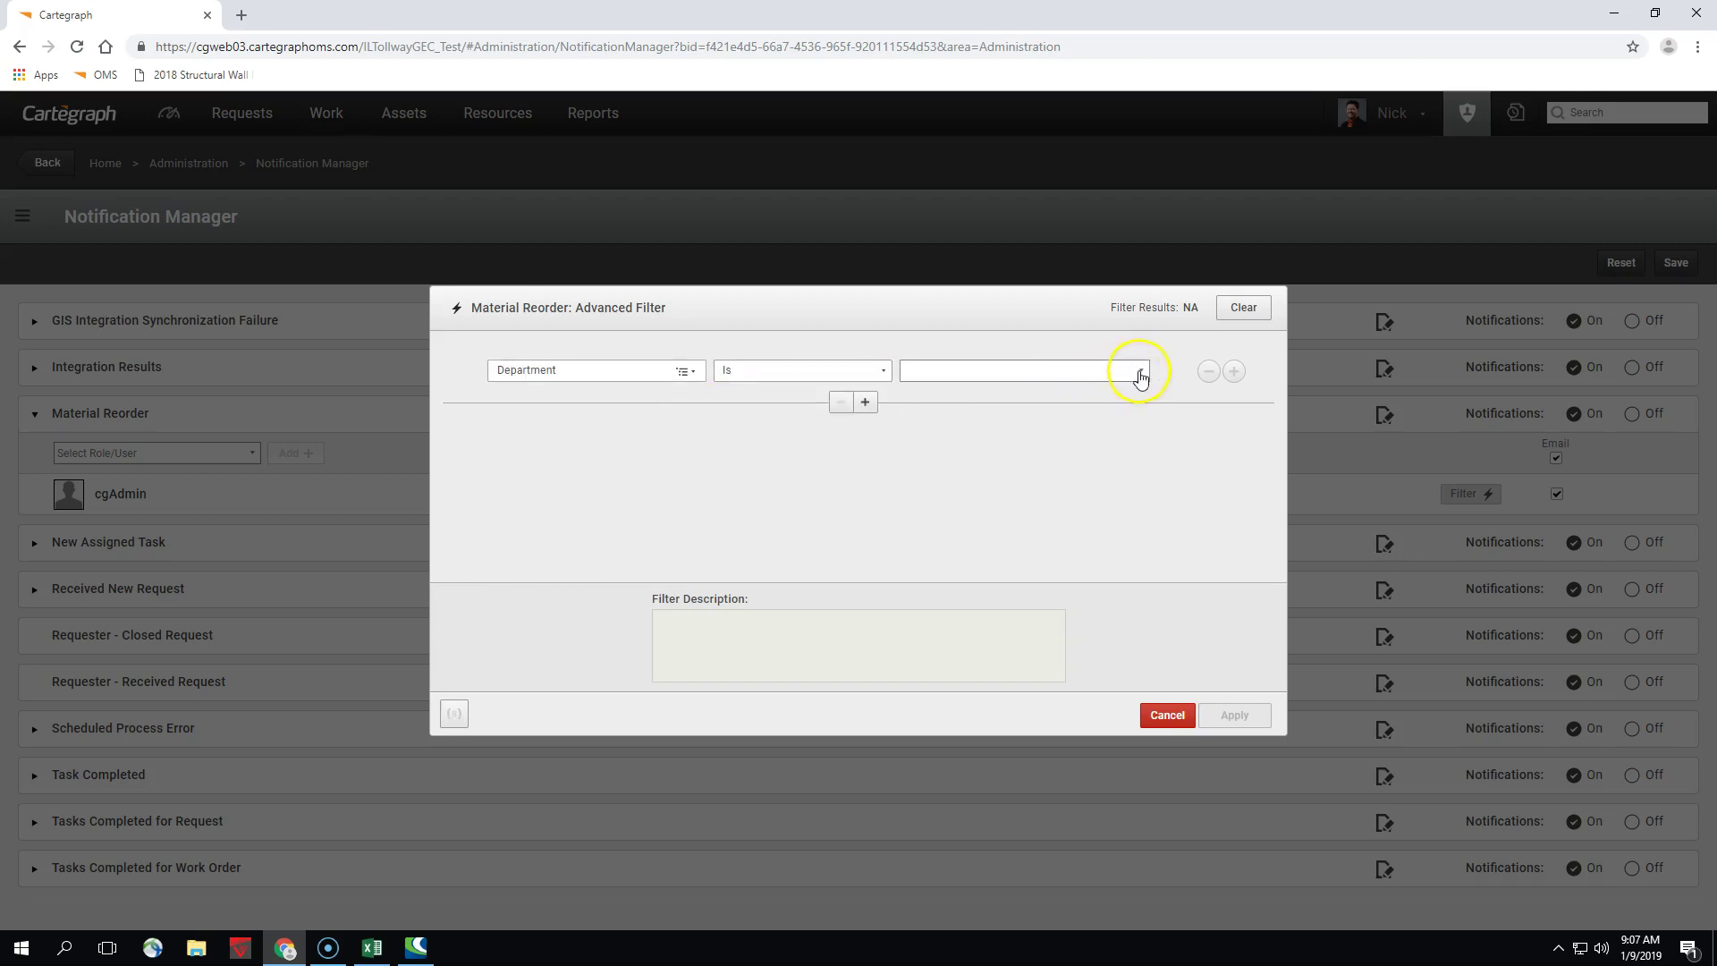
left_click(1139, 370)
left_click(1077, 420)
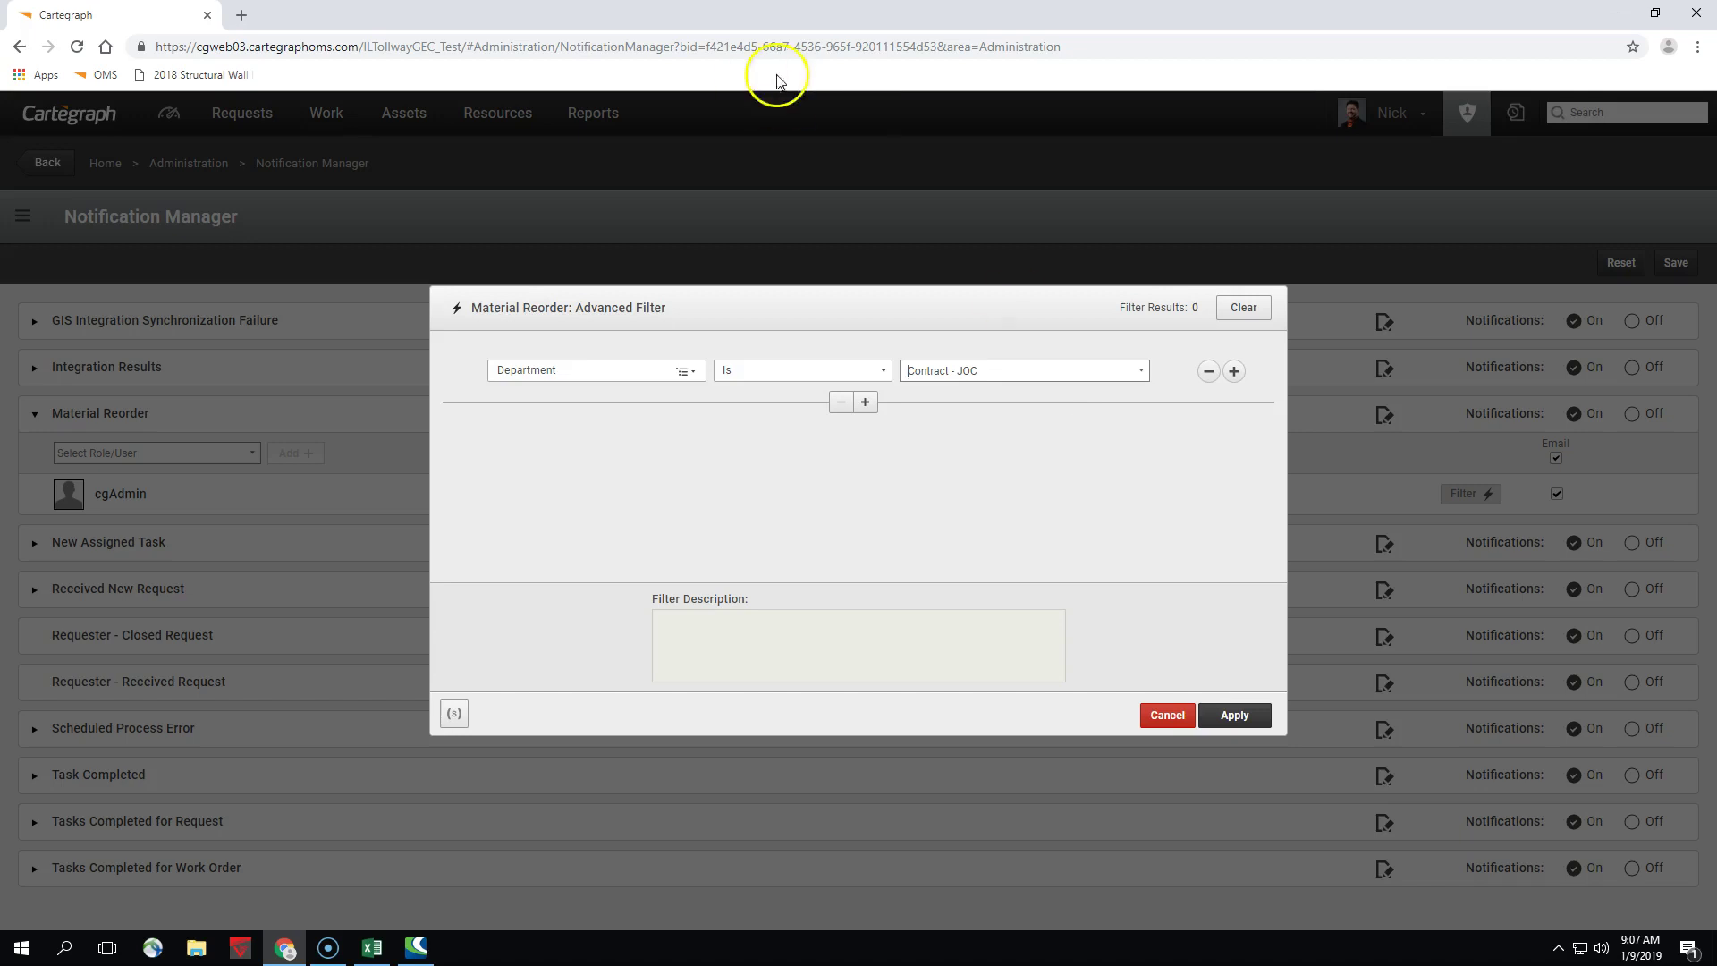
left_click(1190, 713)
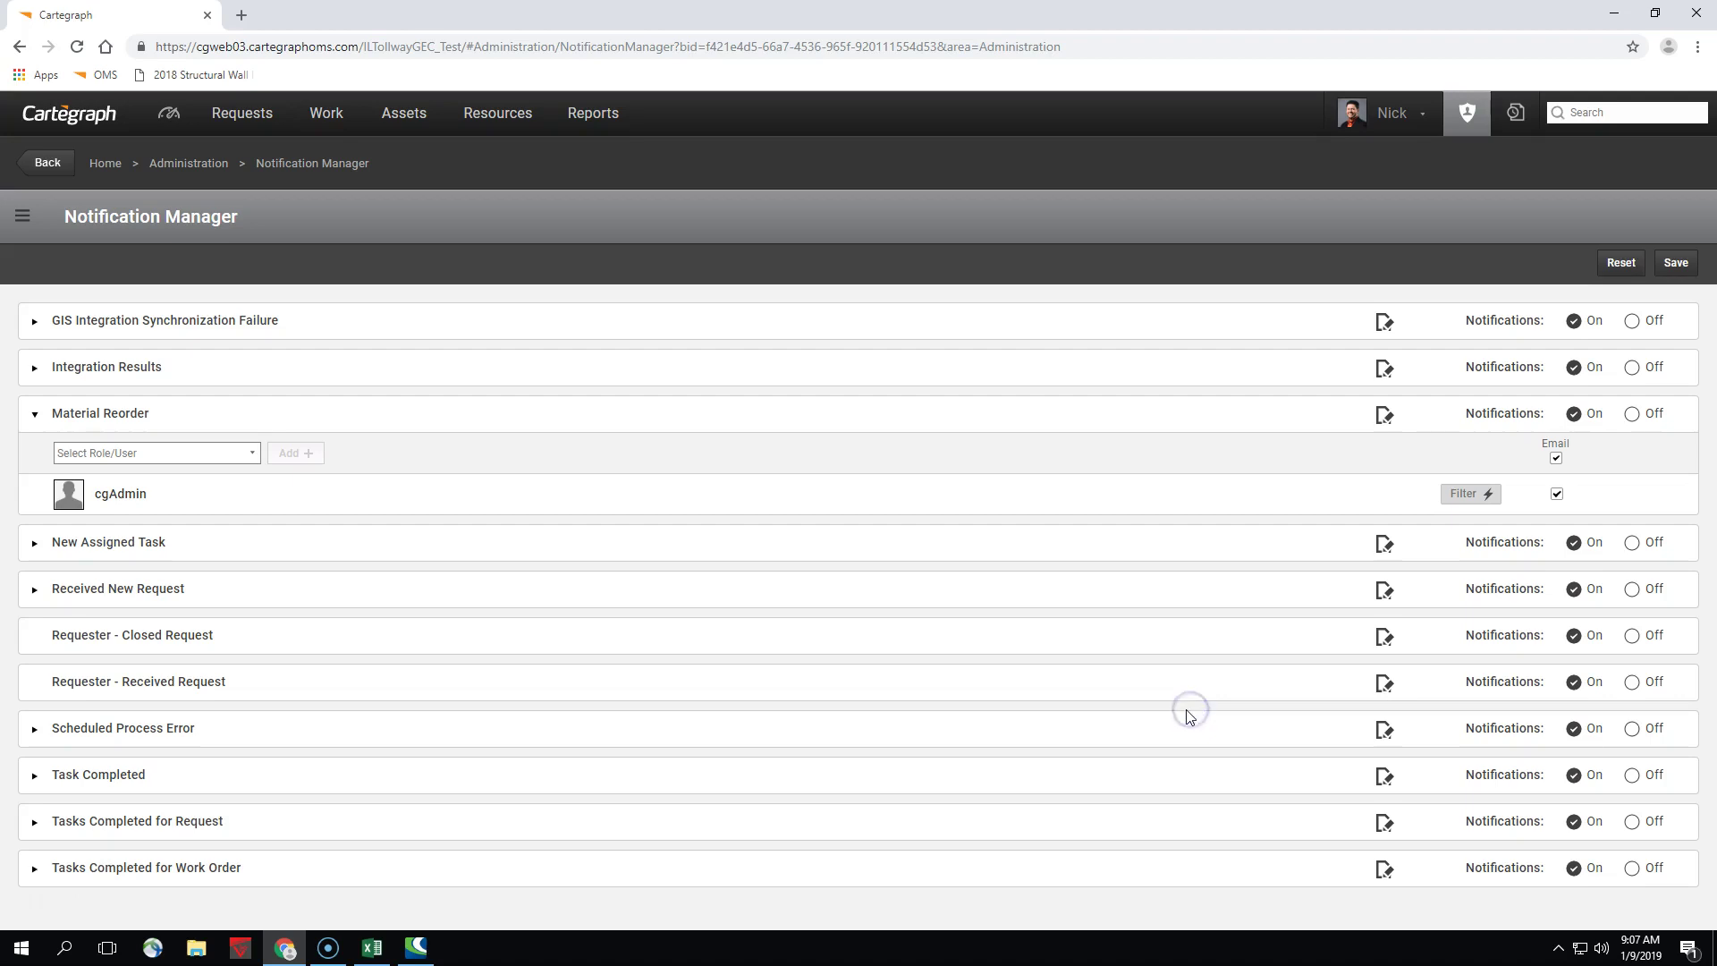
Review the Material Reorder message and the fields that can be added to it, and close it without changes.
left_click(1385, 418)
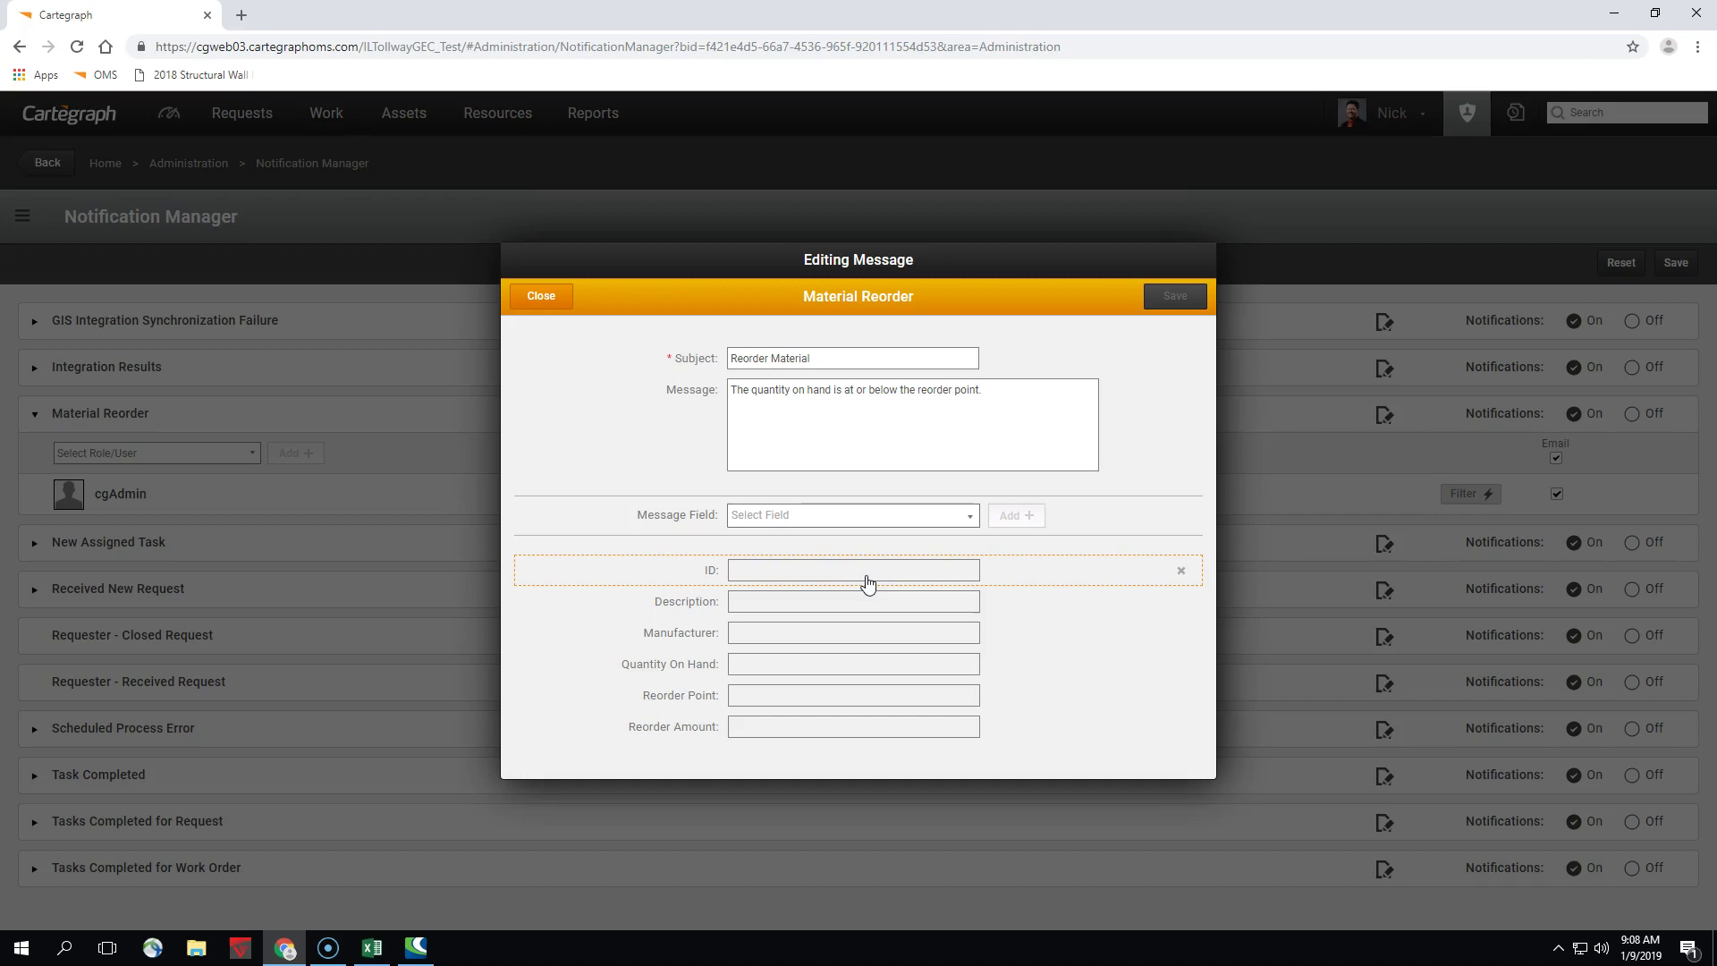
left_click(974, 519)
scroll(962, 568, "down", 5)
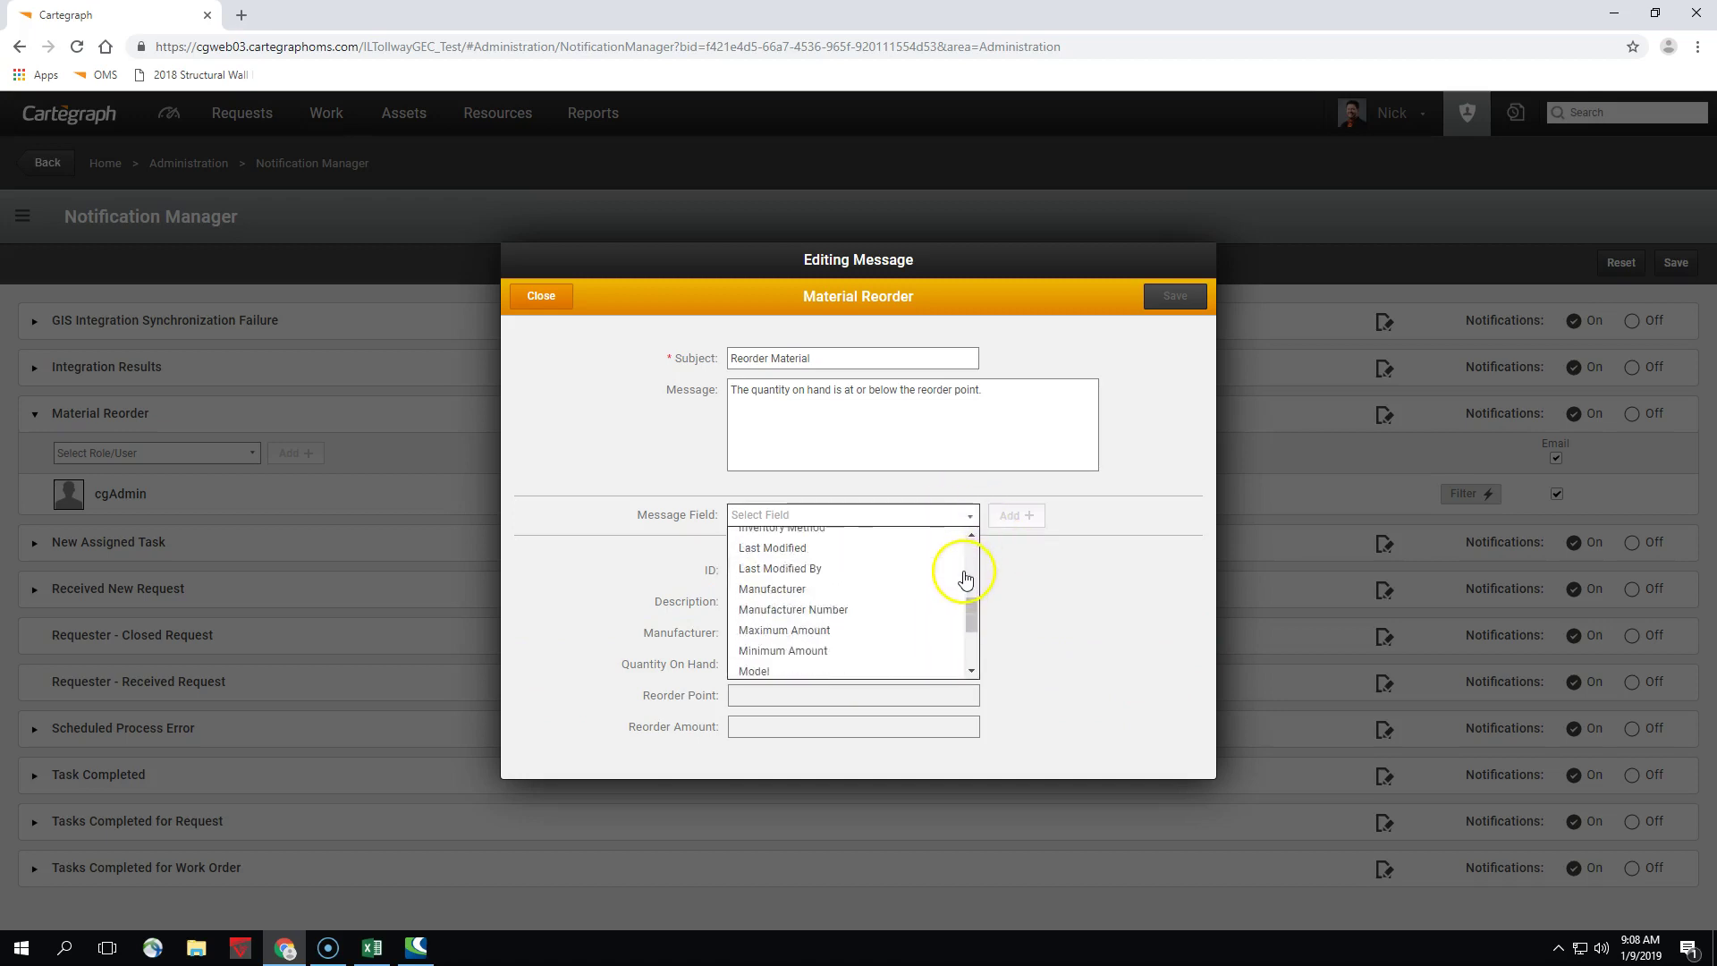
left_click(1119, 483)
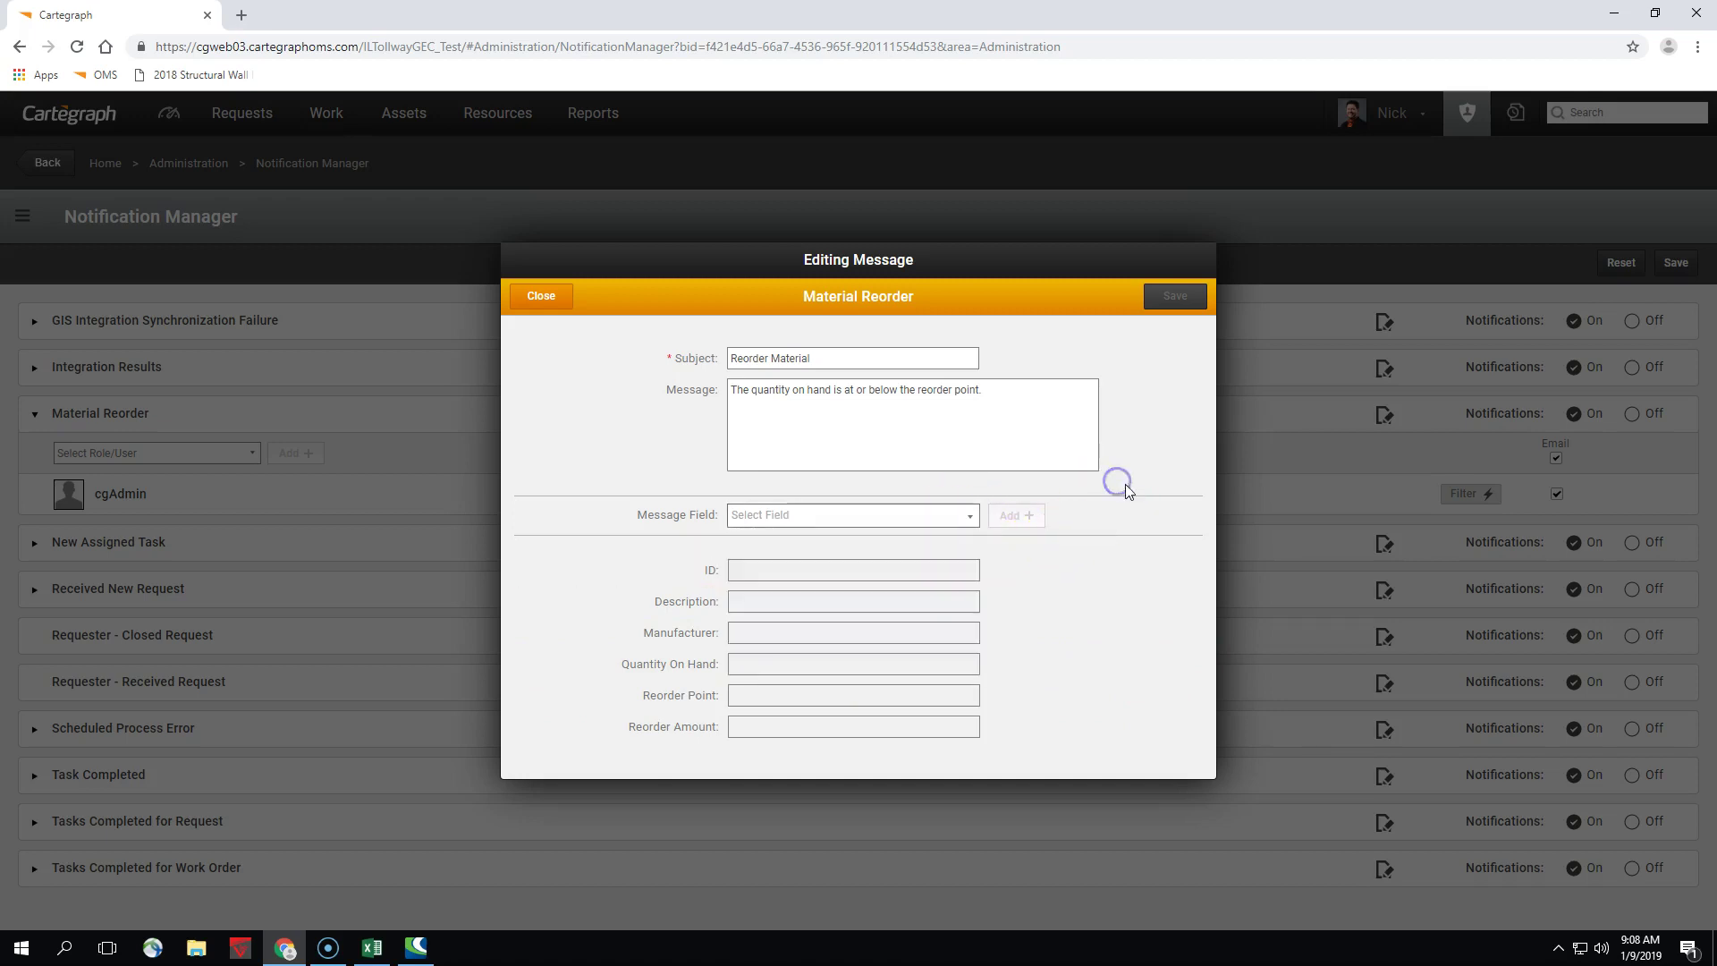
left_click(559, 297)
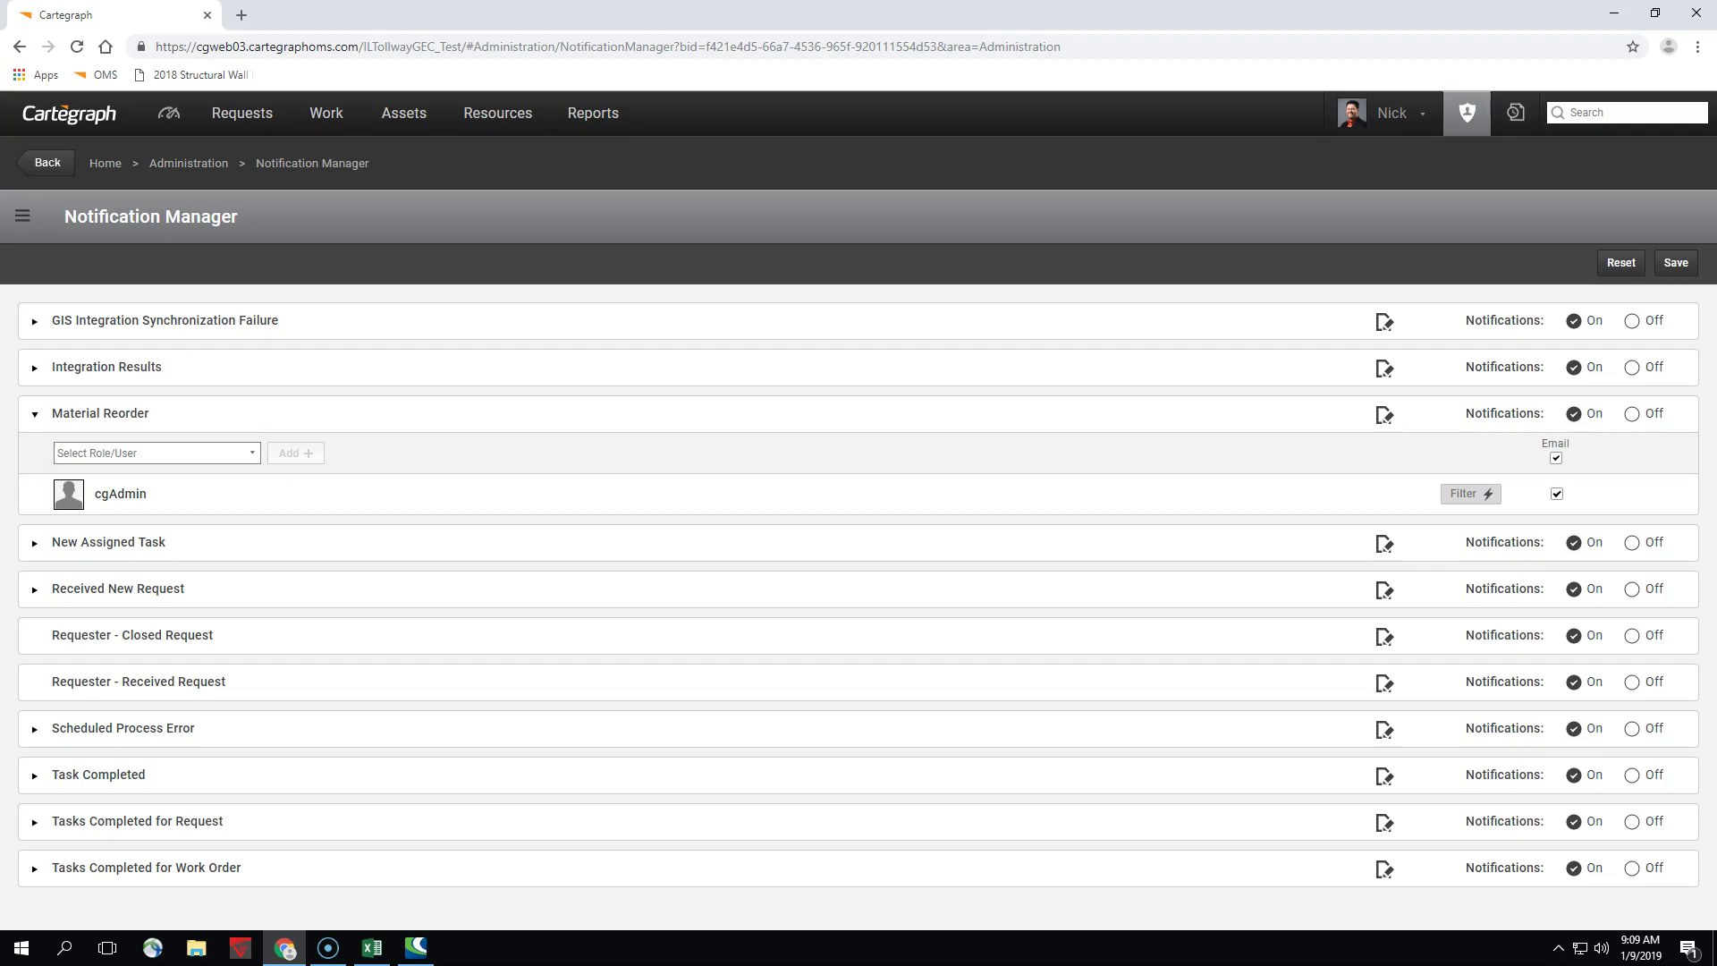
Collapse the Material Reorder section and review the Requester - Received Request message, closing it without changes.
left_click(36, 418)
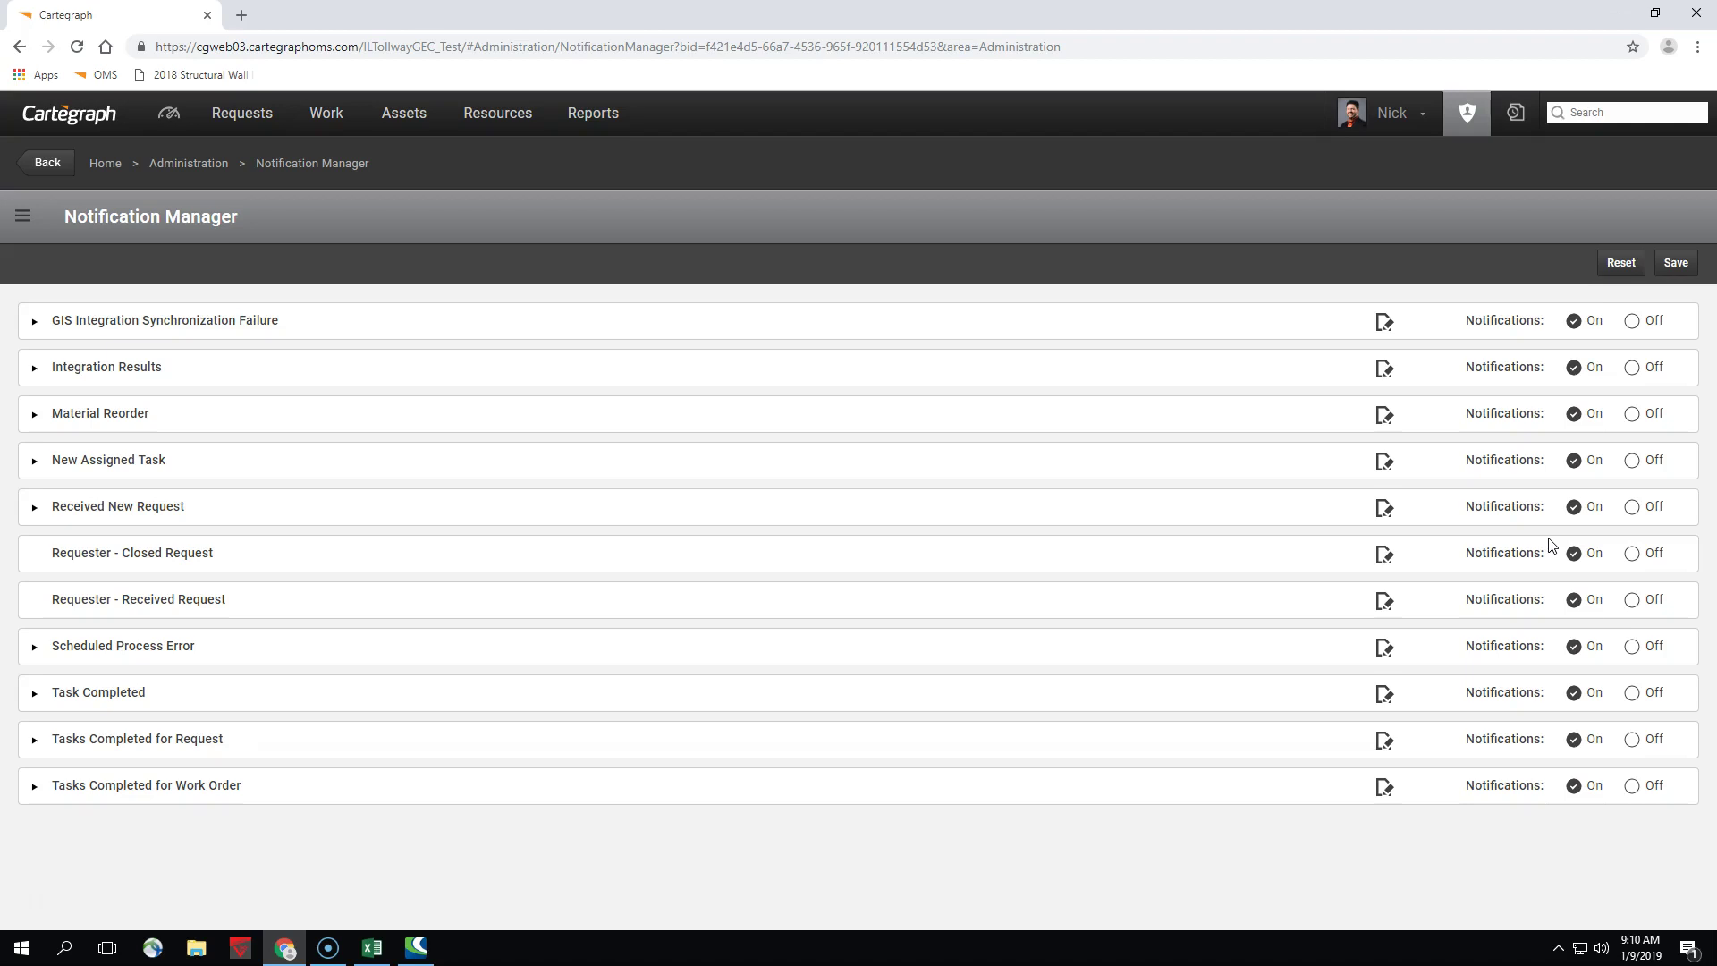
left_click(1386, 605)
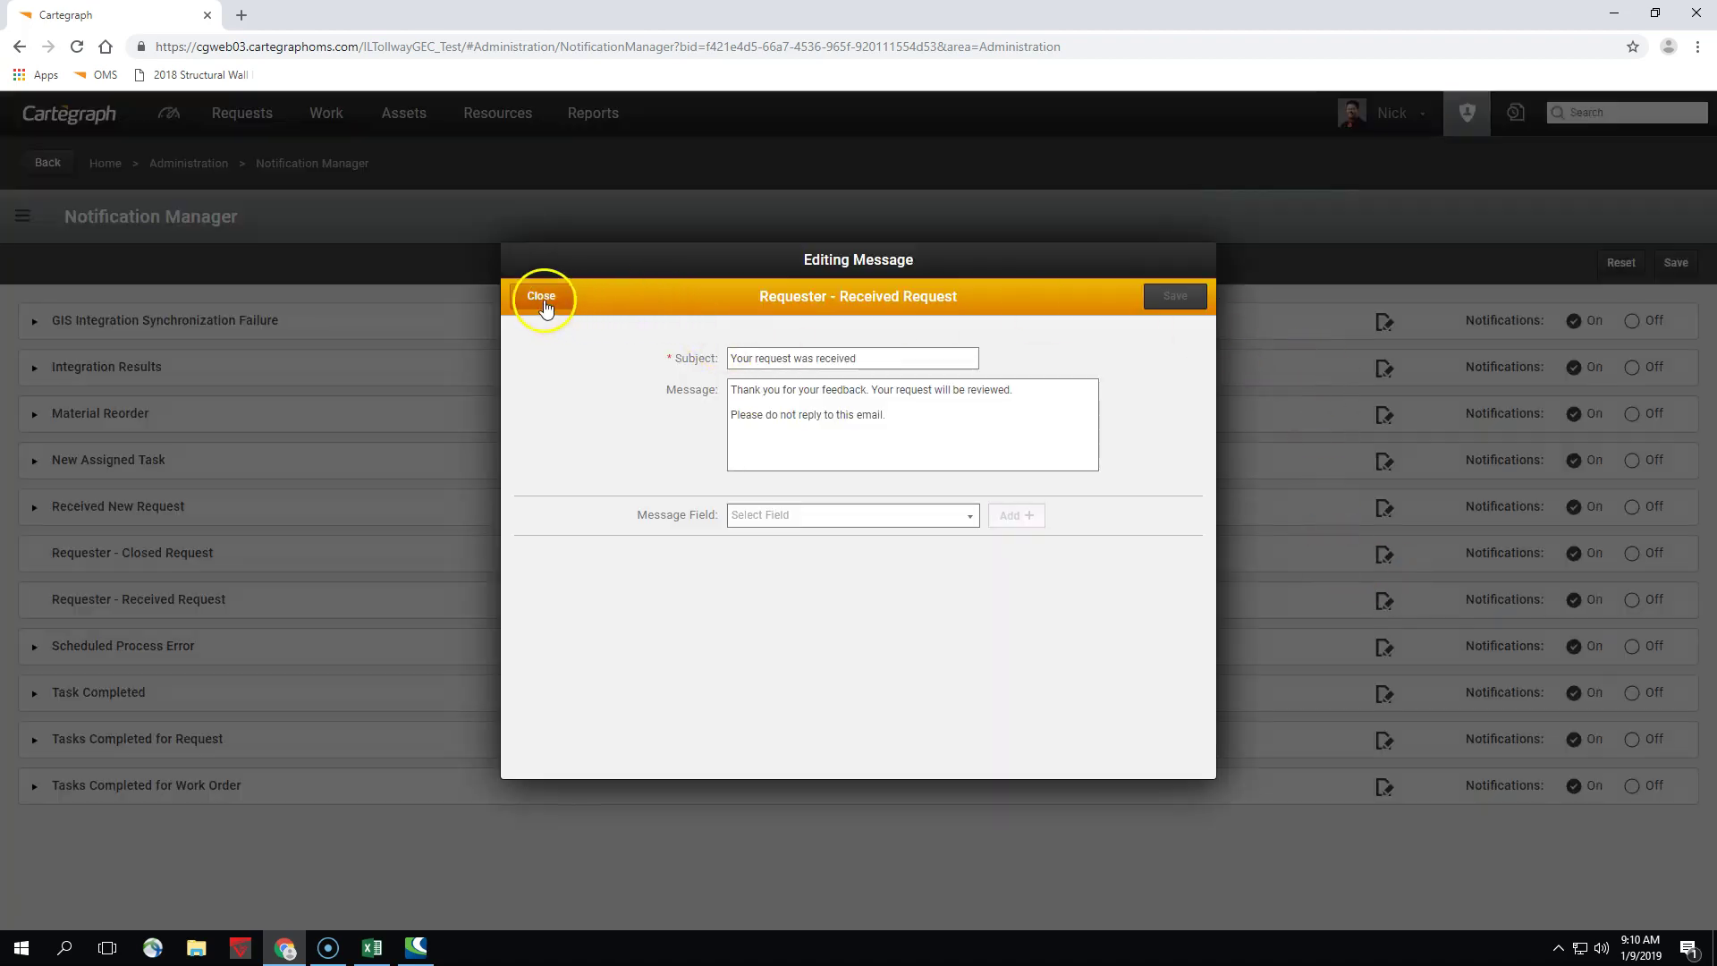
left_click(543, 296)
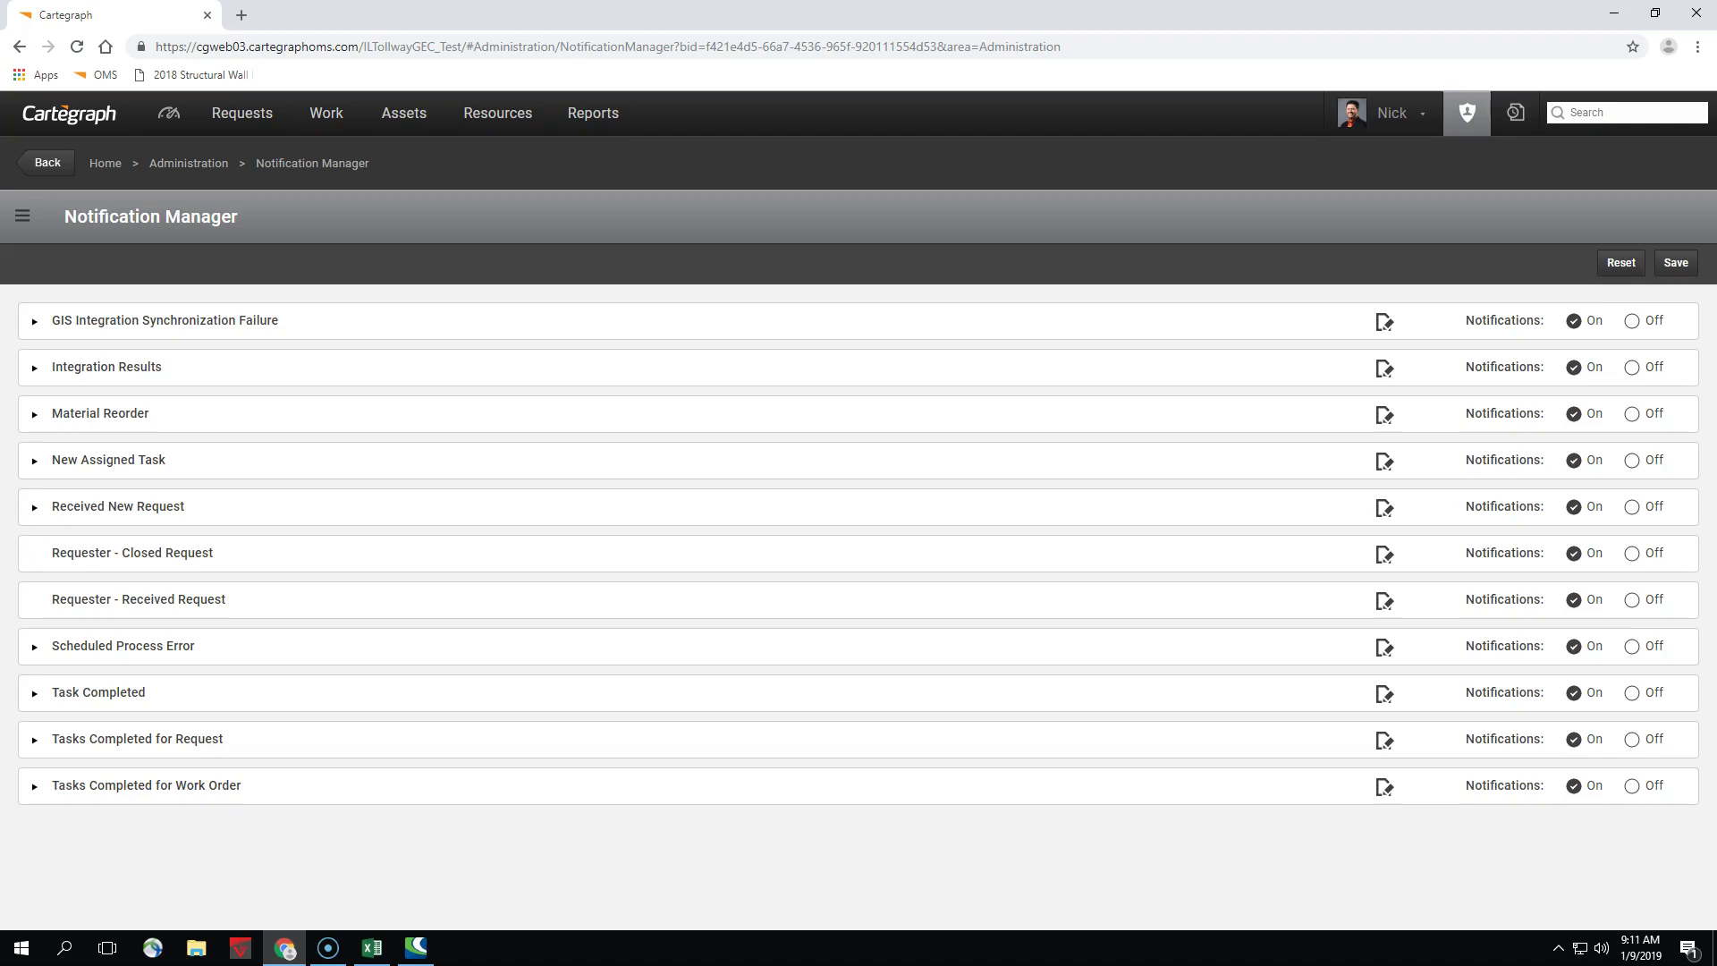
Reset the unsaved notification changes to their previous state.
left_click(1619, 273)
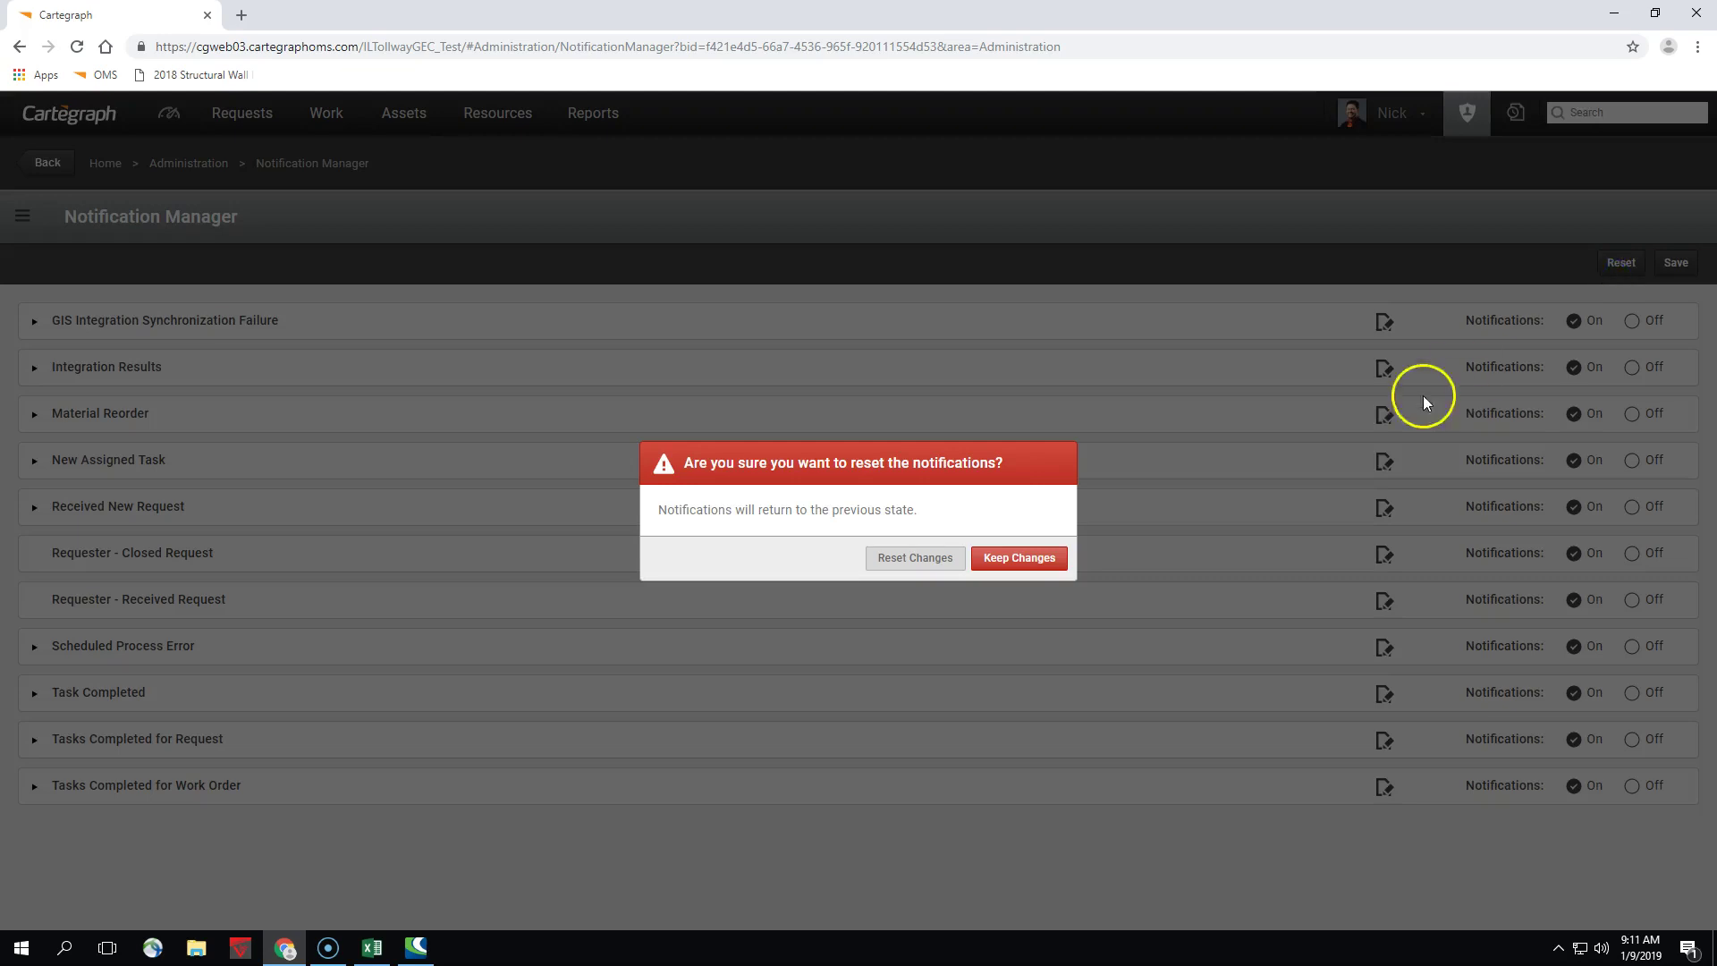
left_click(939, 559)
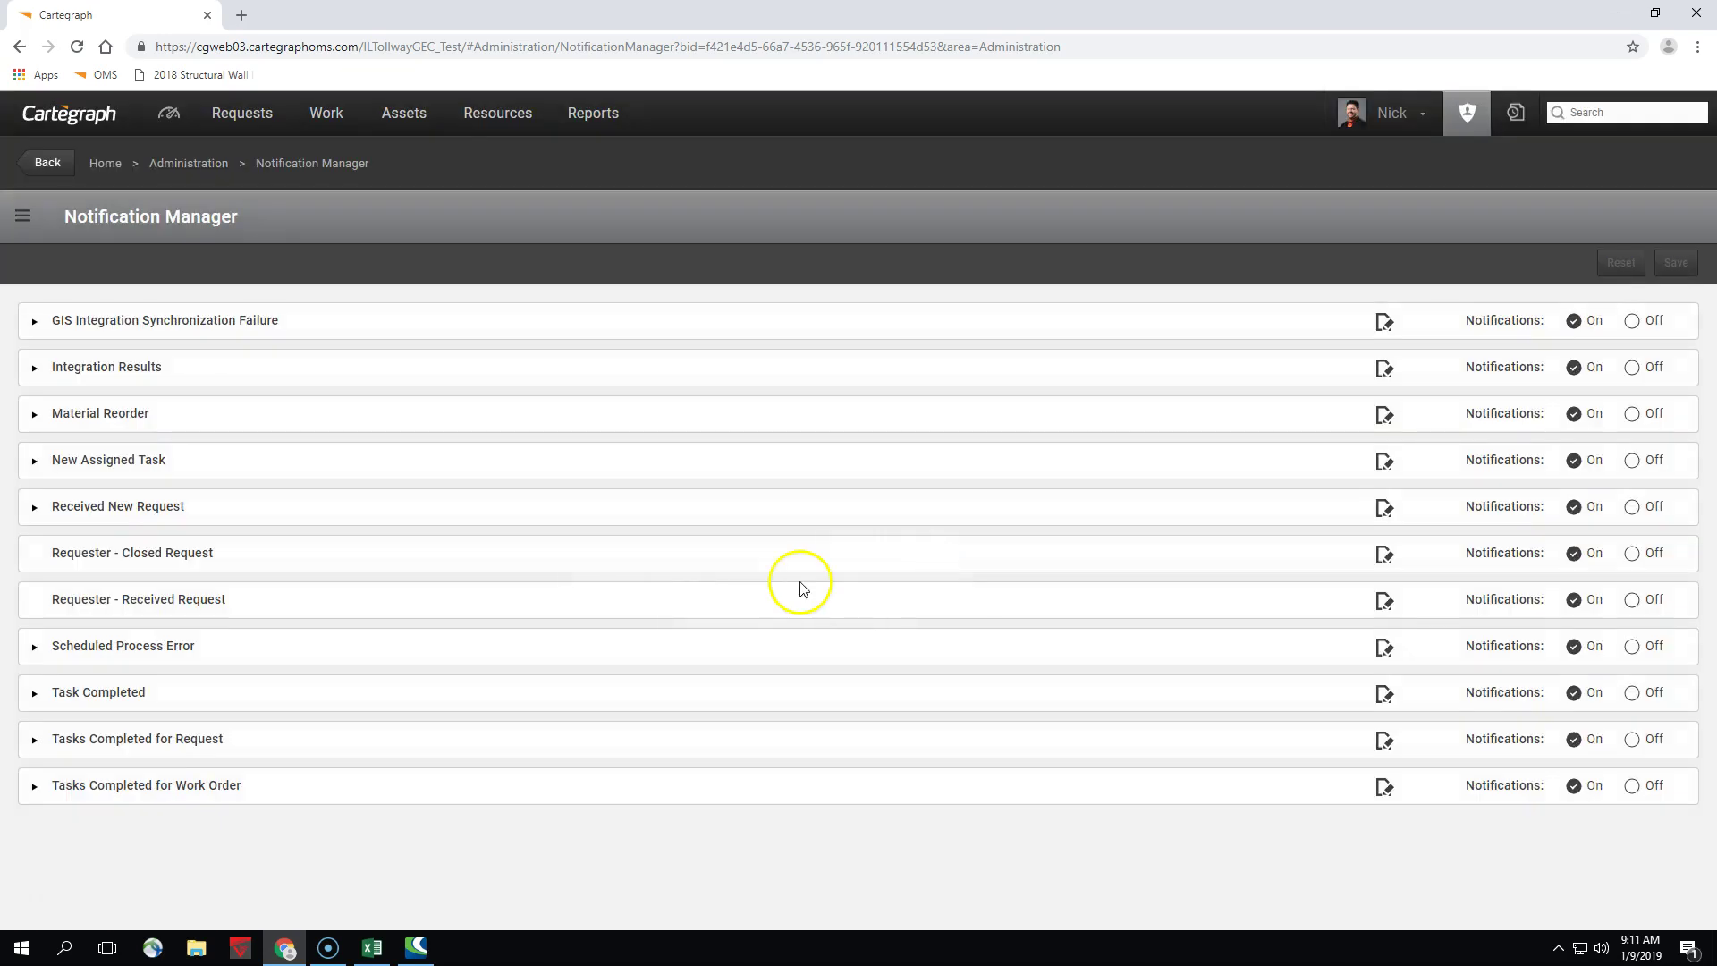